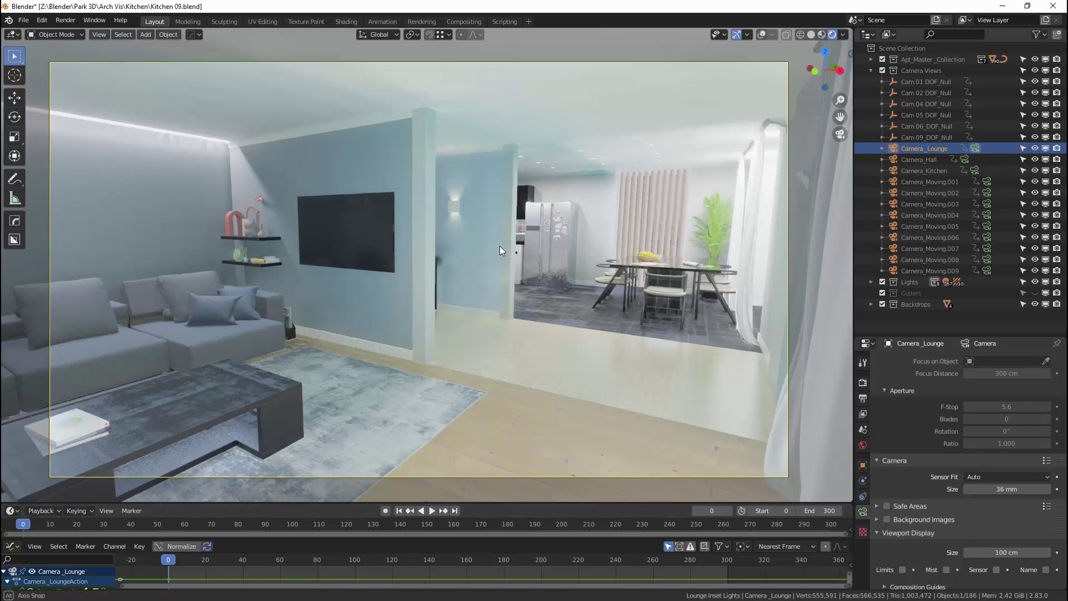
Swing the view toward the pillar and walk past it into the kitchen toward the dining table
mouse_move(499, 246)
middle_down()
mouse_move(482, 248)
mouse_move(506, 245)
mouse_move(513, 261)
middle_up()
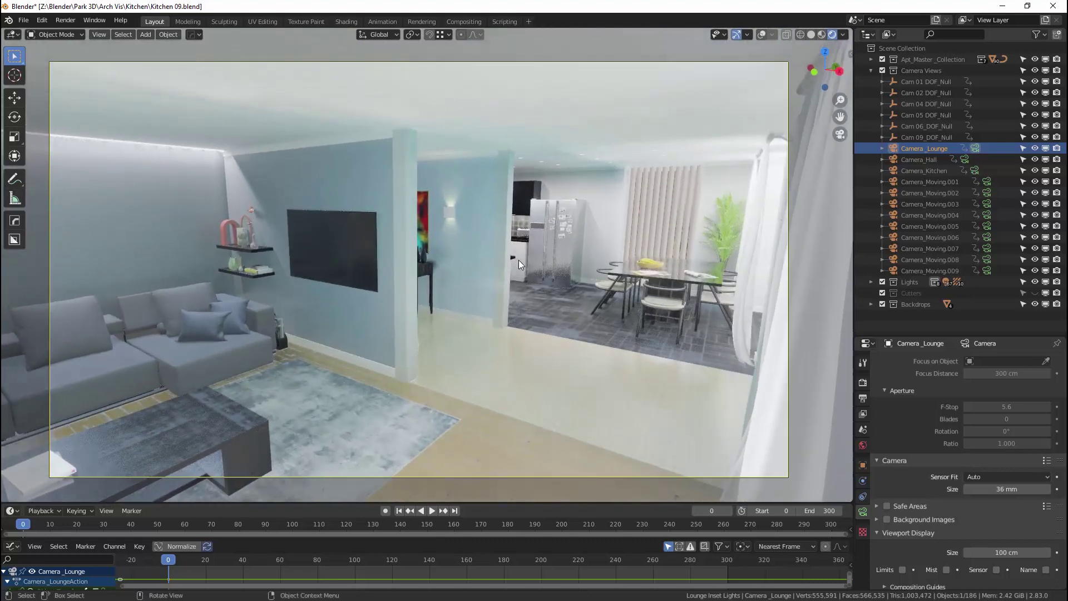
key(shift+grave)
key(w)
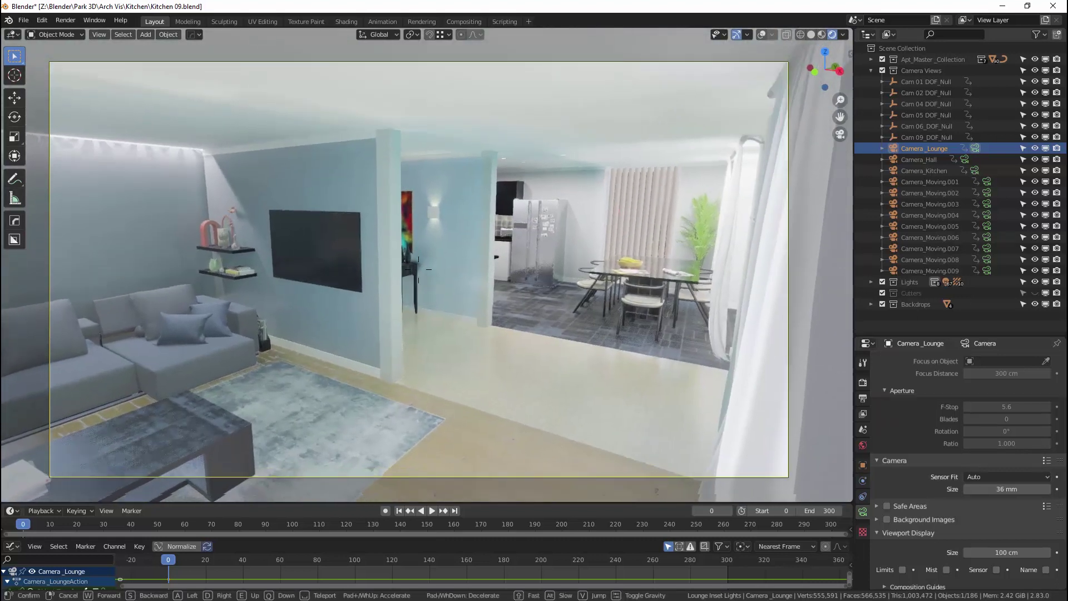
key(w)
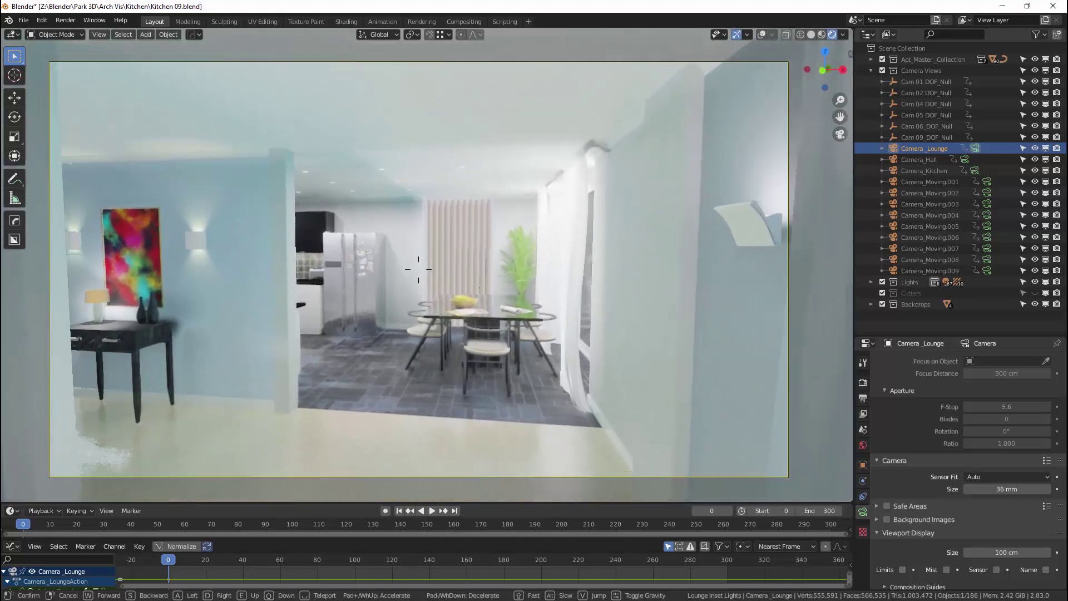
key(w)
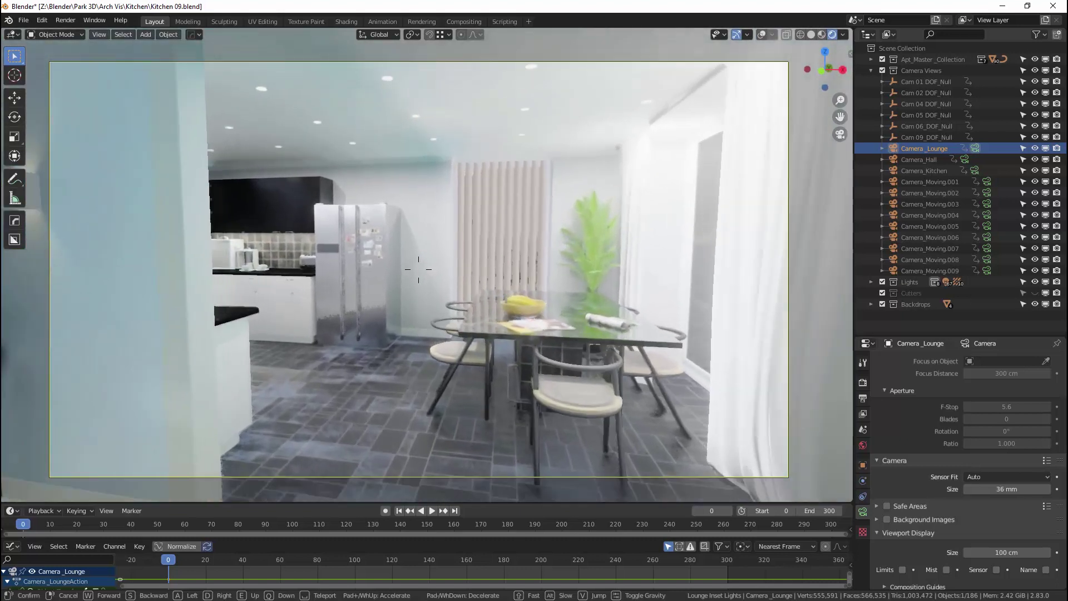
Look around the kitchen at the fridge, sink, hob, hood, kettle, toaster and plant
key(w)
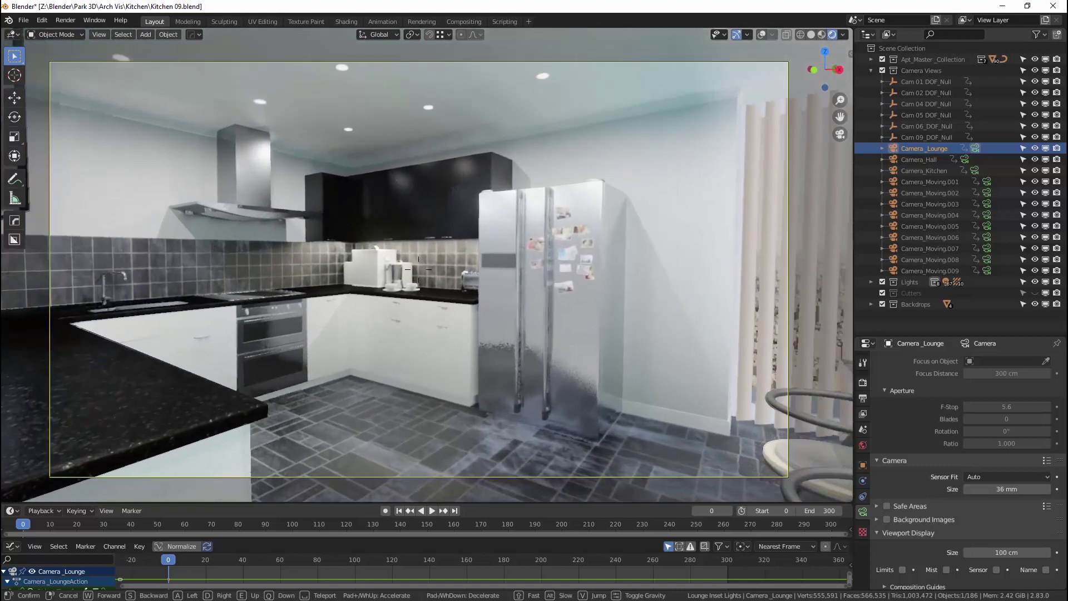
key(w)
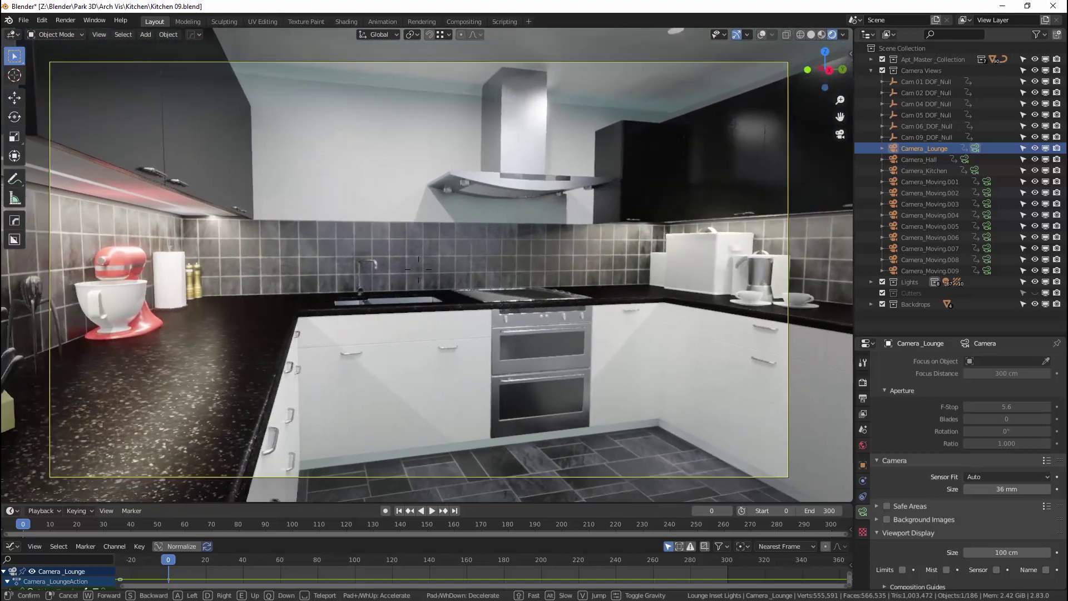
key(w)
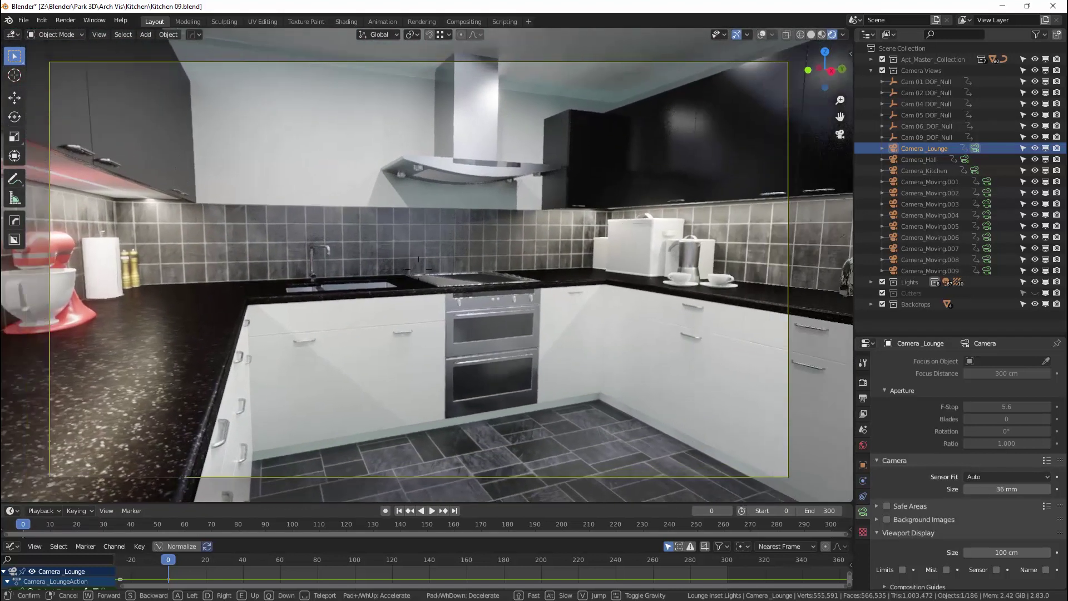
key(w)
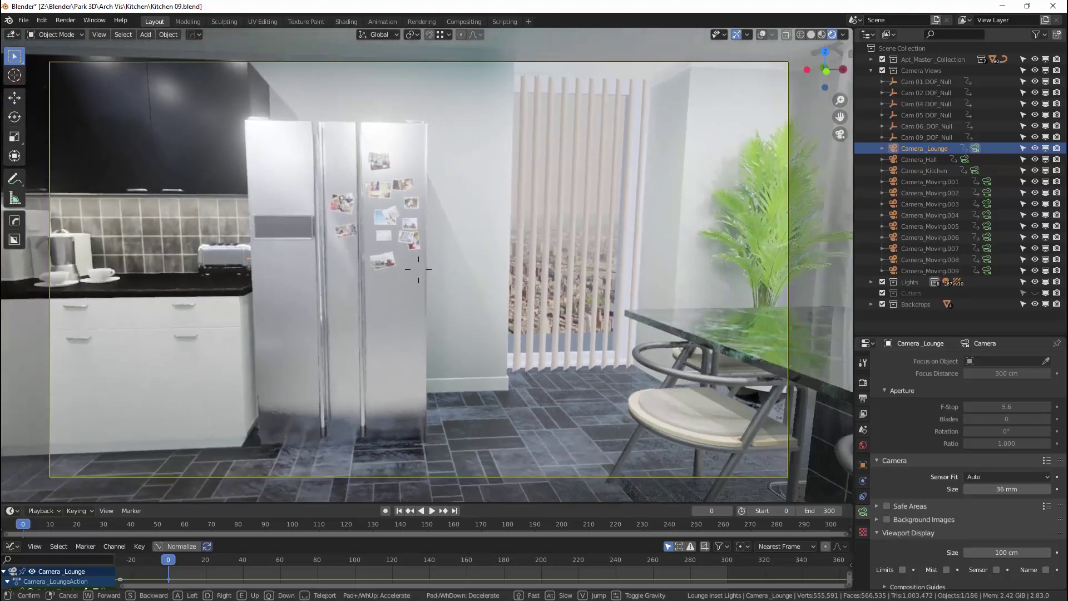
key(w)
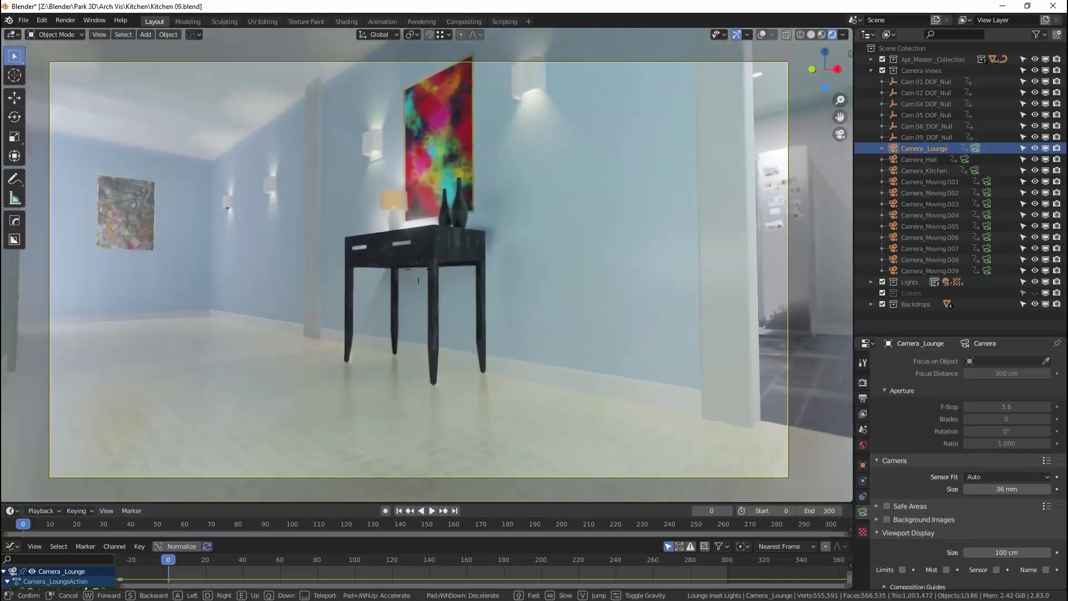
Walk from the hallway console table into the lounge, framing the armchair, coffee table and picture wall
key(w)
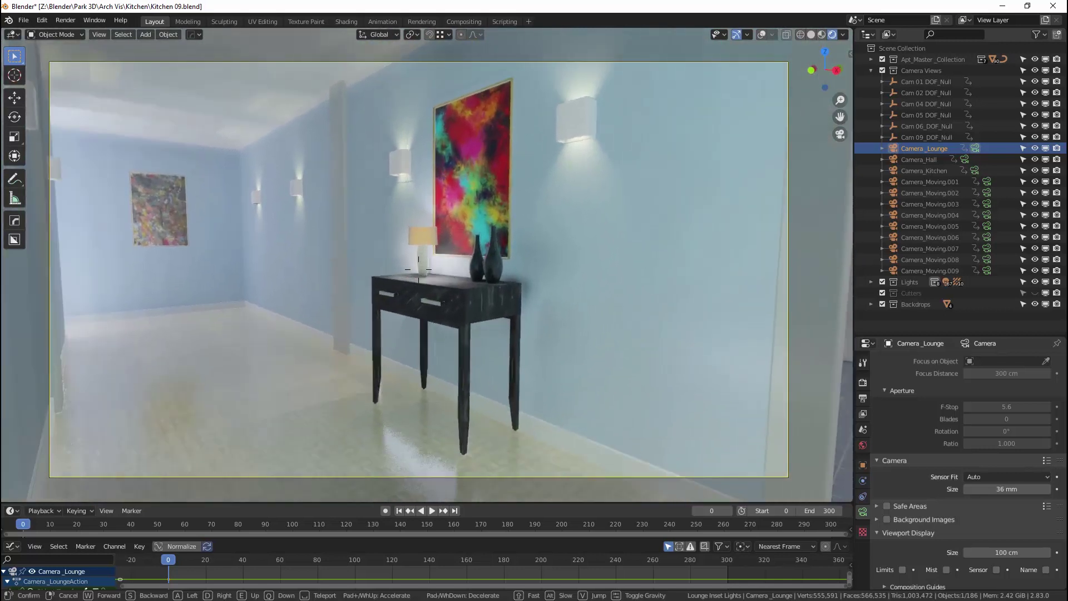
key(w)
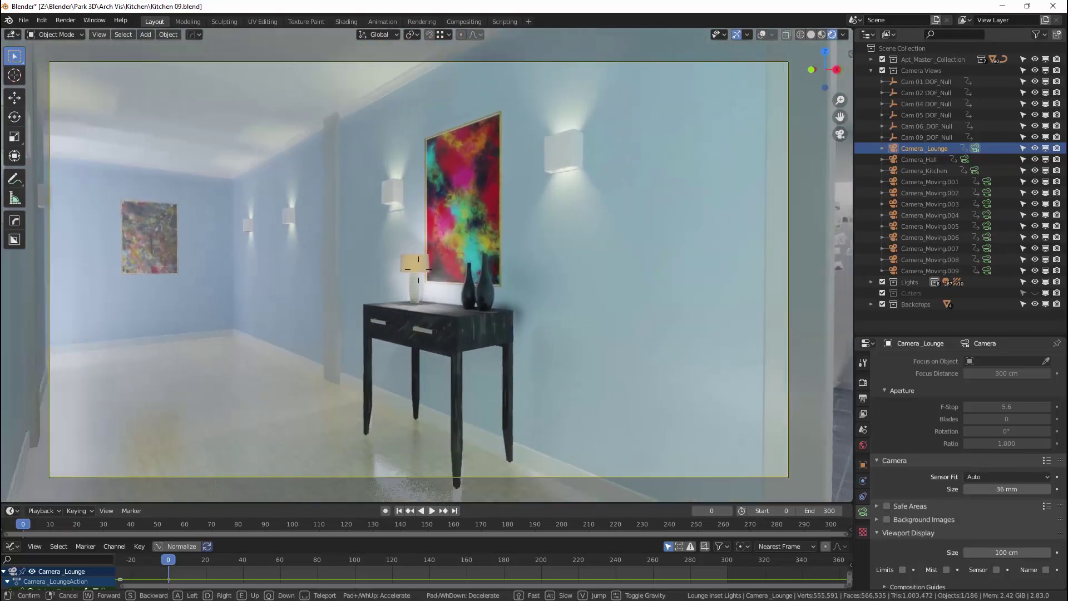
key(w)
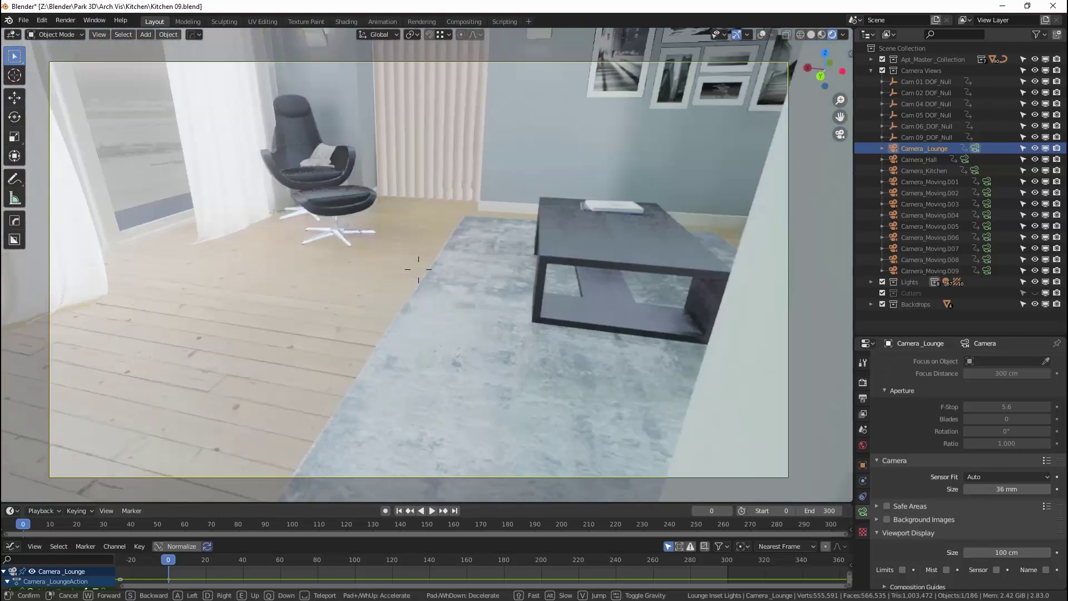
key(w)
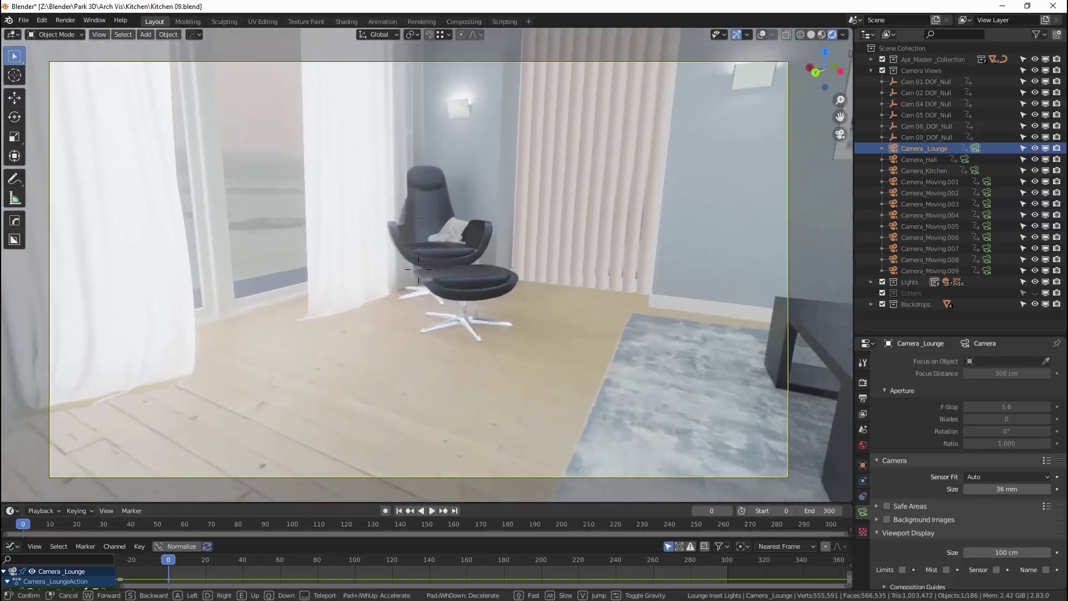
key(w)
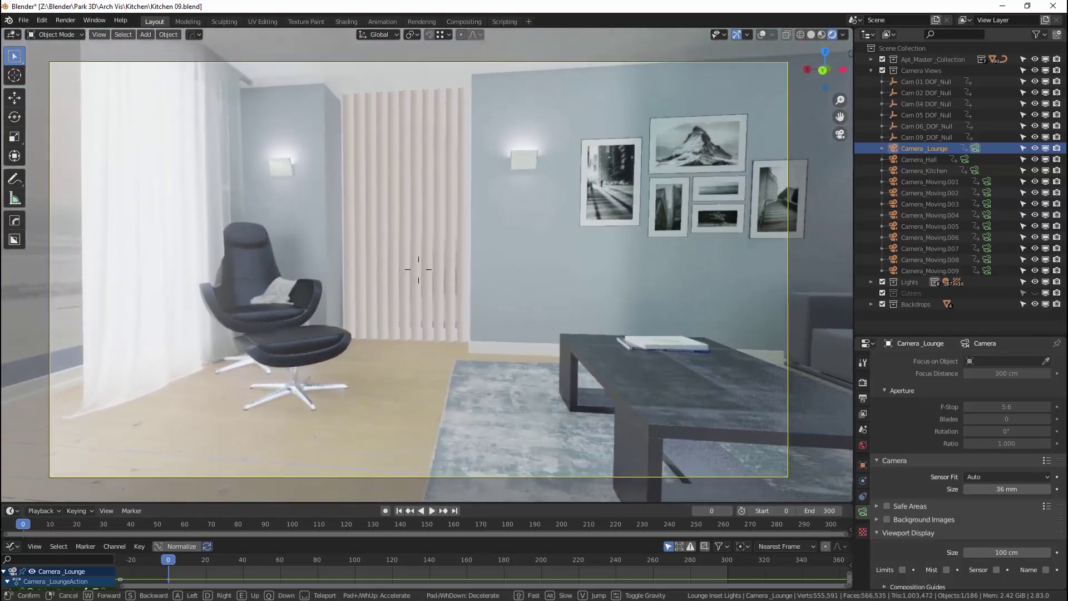
key(w)
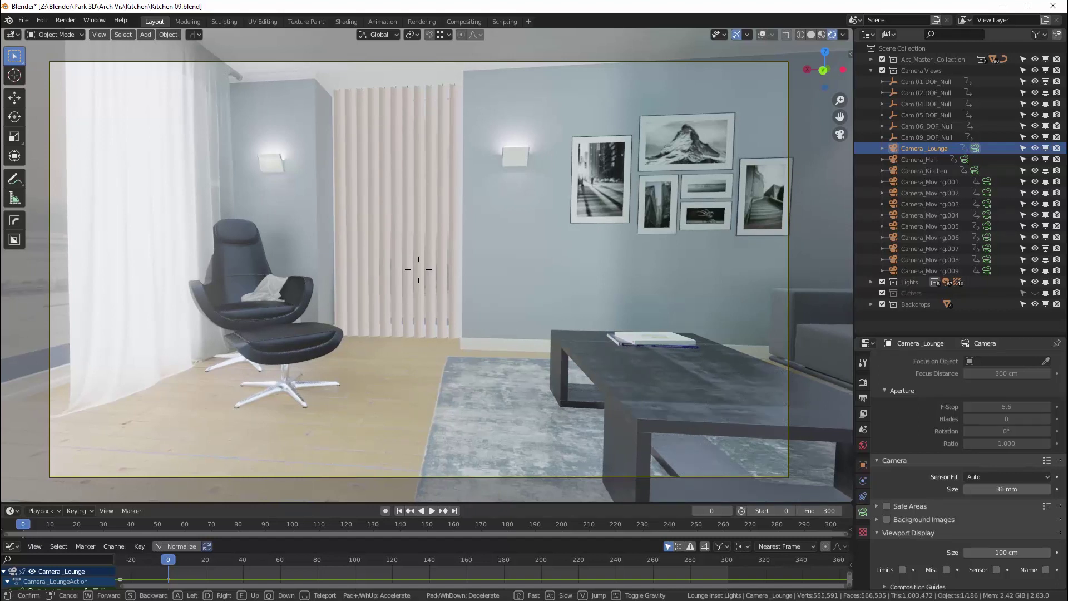
Walk past the sofa and TV and close in on the corner wall shelves with vases and books
key(s)
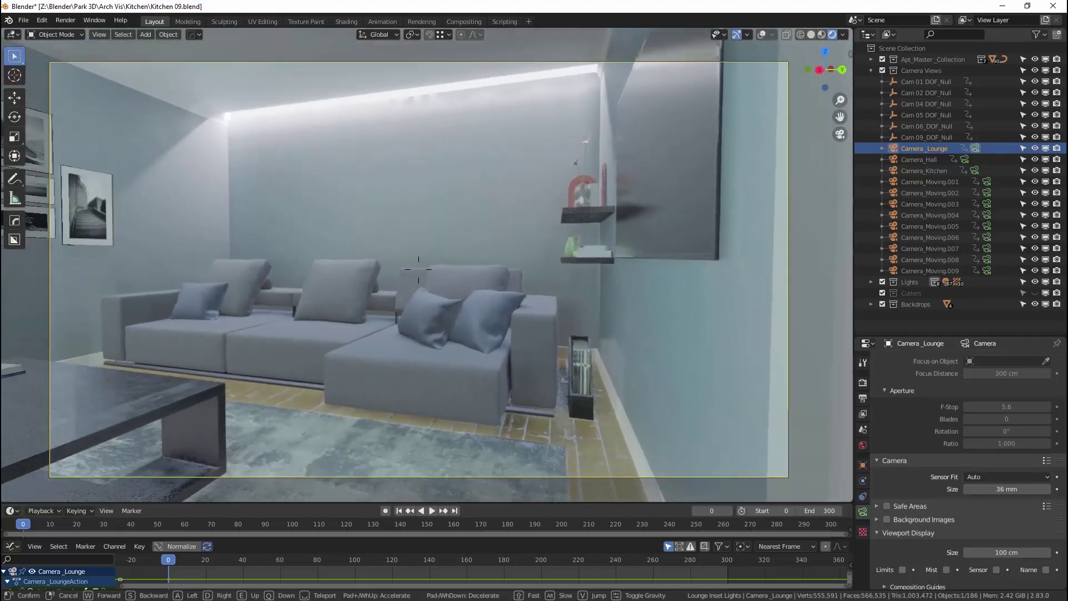
key(w)
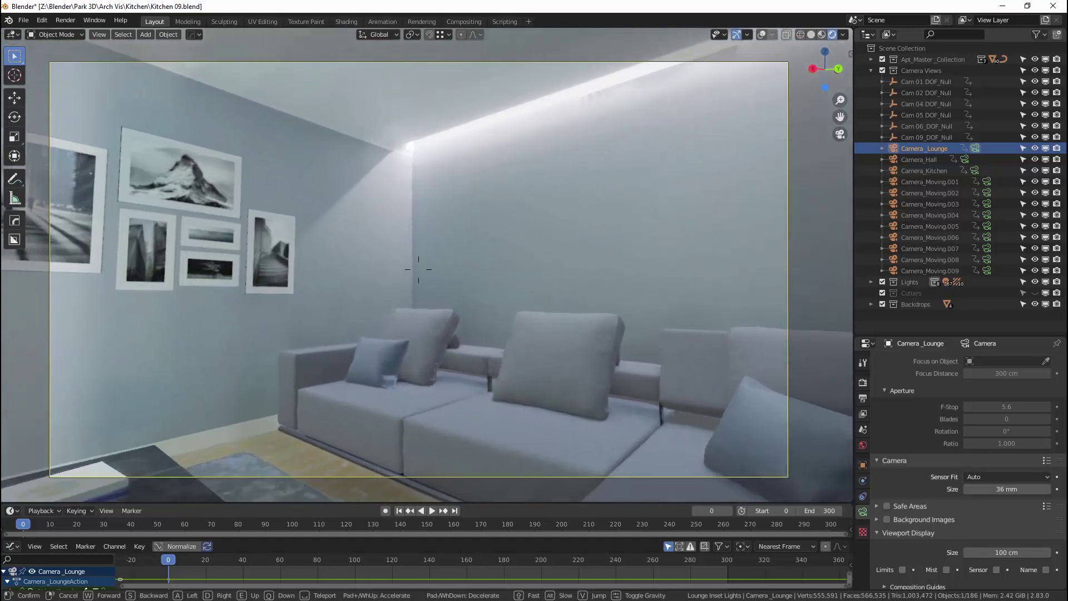
key(s)
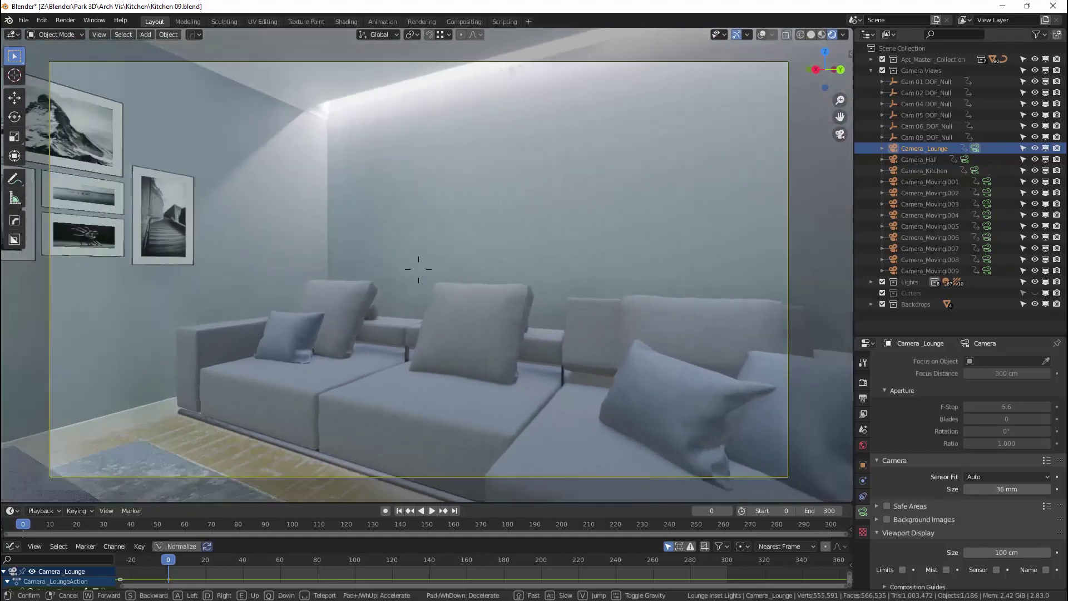
key(w)
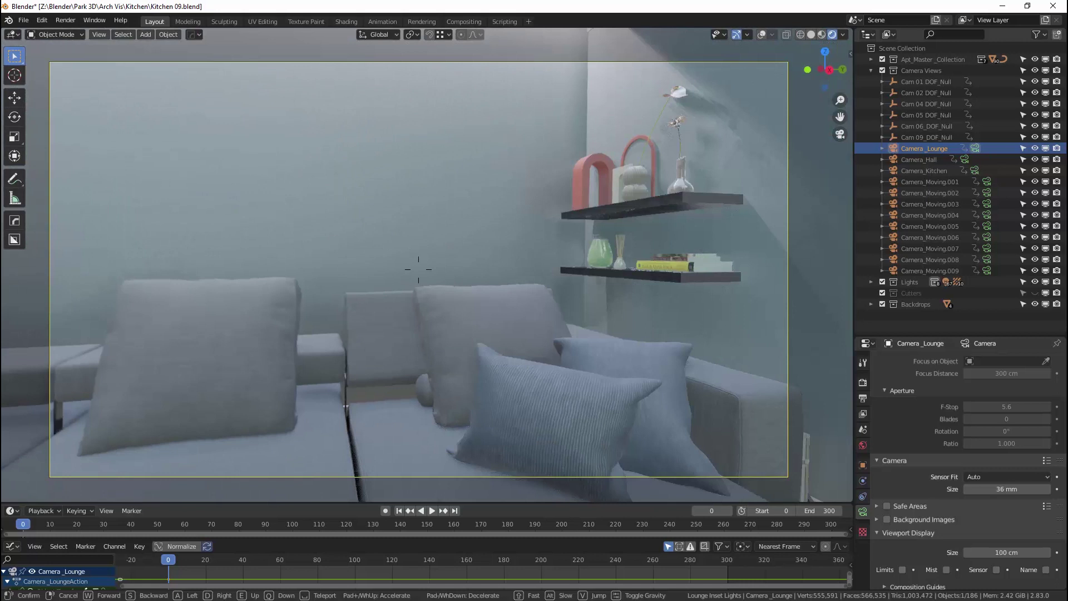
key(w)
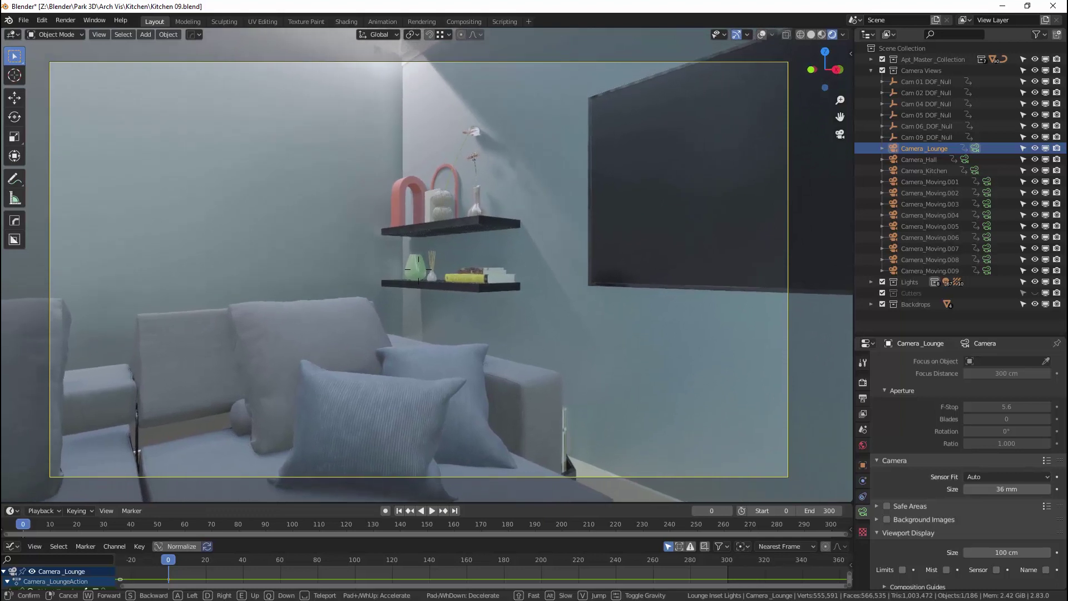
key(w)
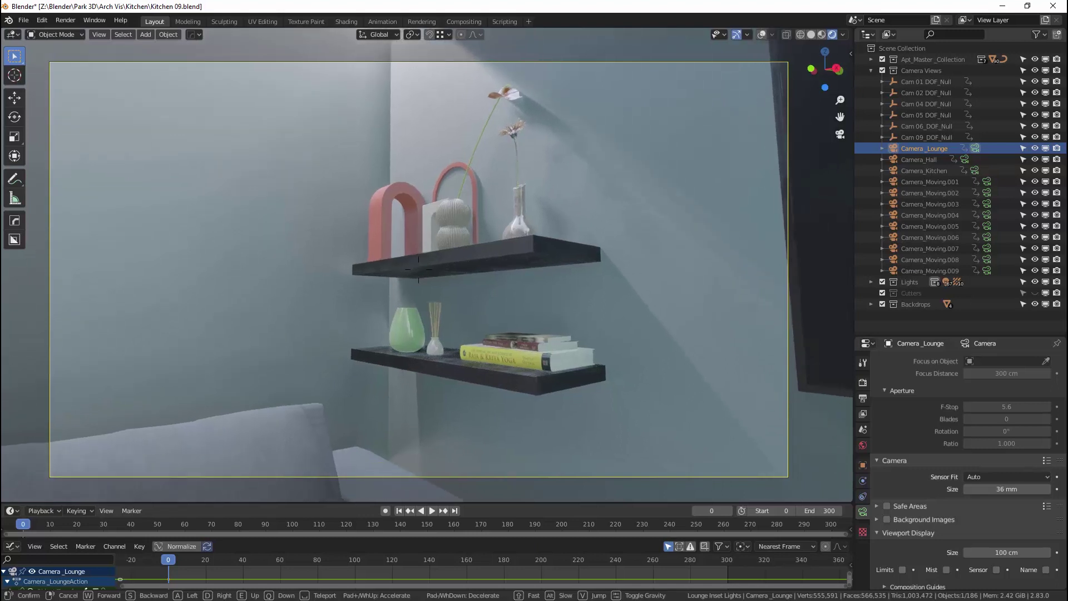
Back up to the sofa and TV, then walk past the dining table toward the kitchen counters
key(s)
key(s)
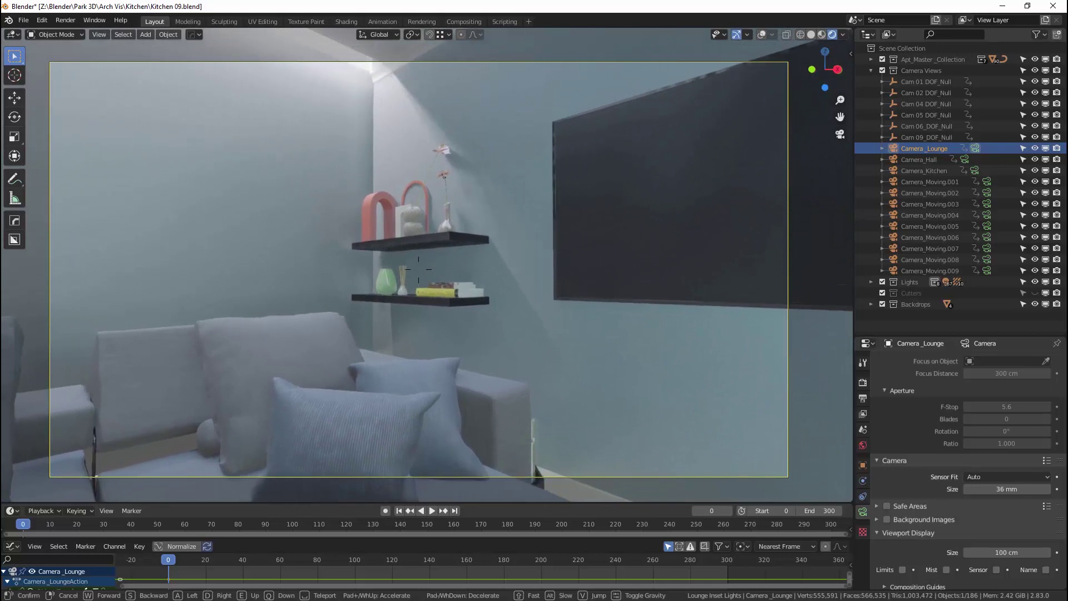
key(w)
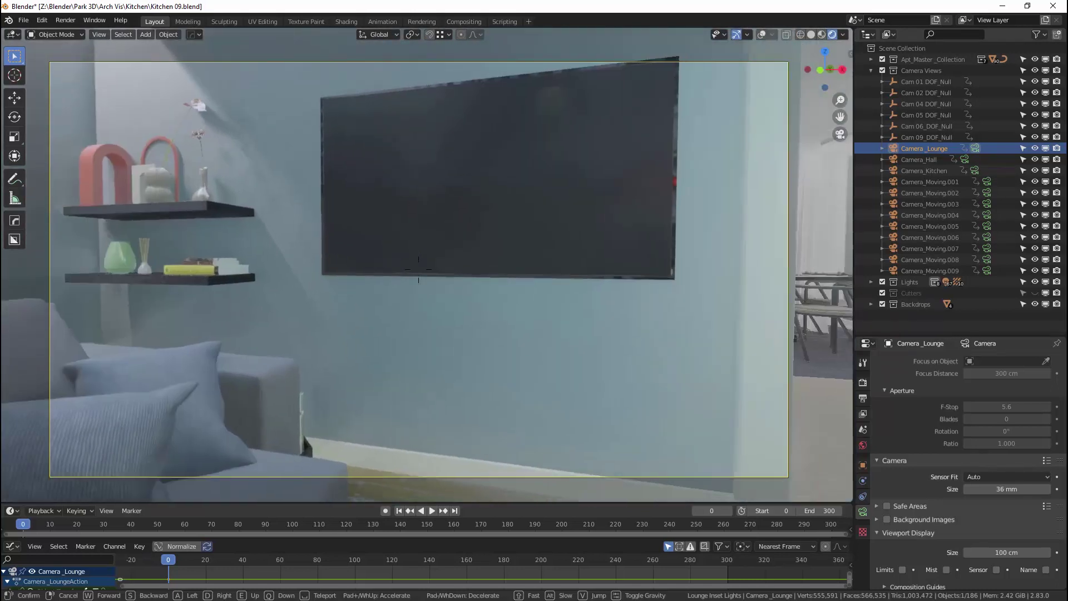
key(w)
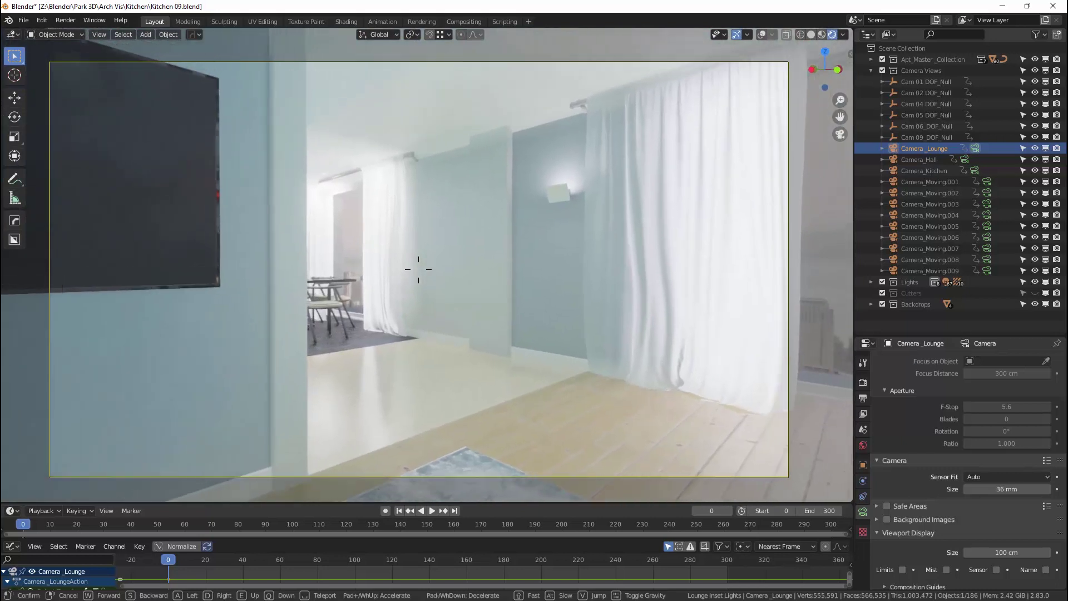
key(w)
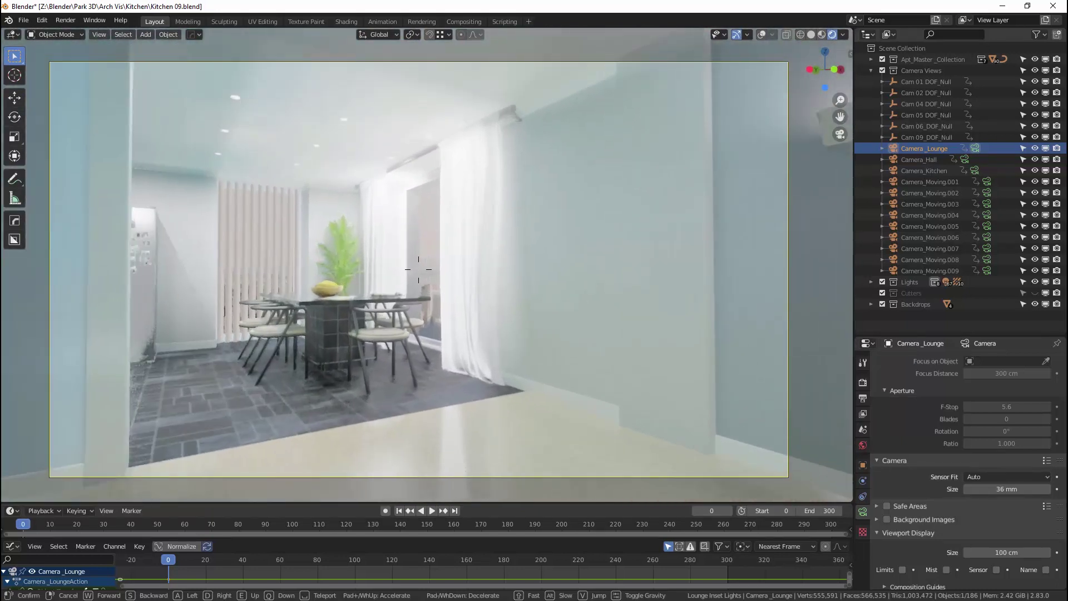
key(w)
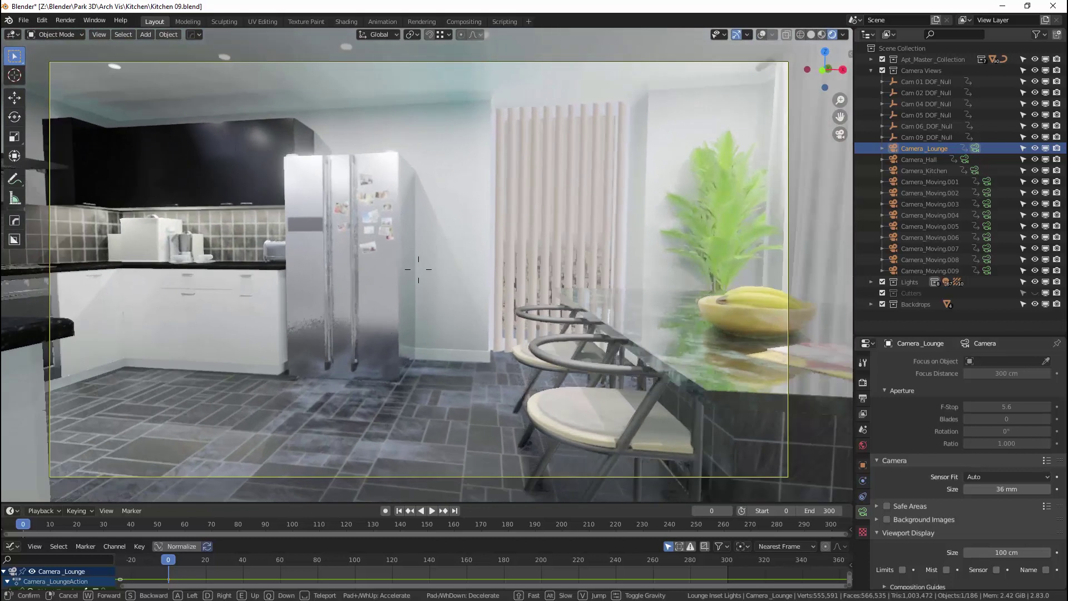
key(w)
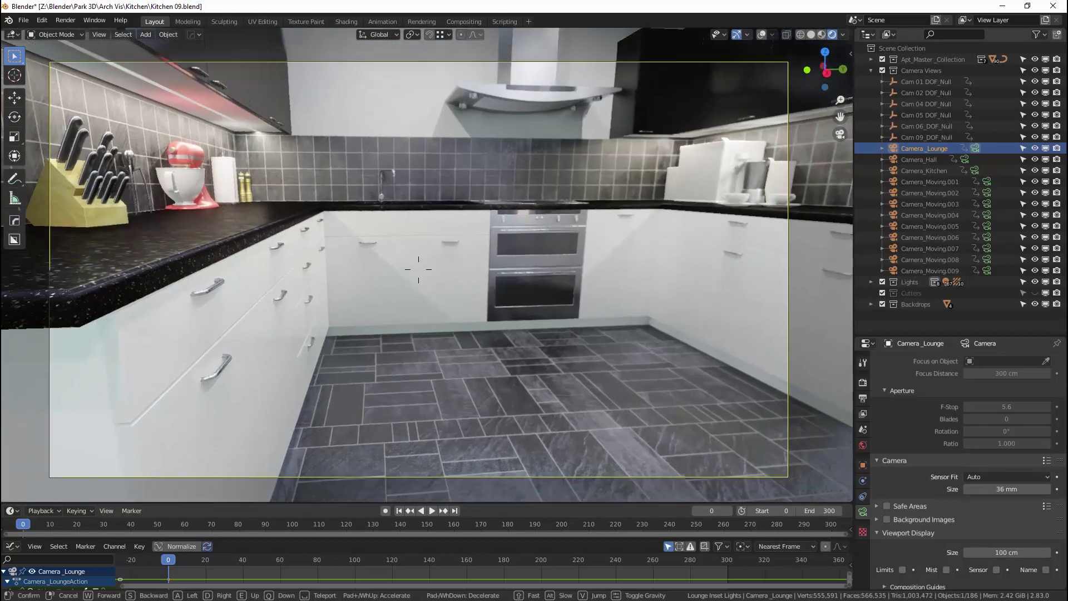
key(w)
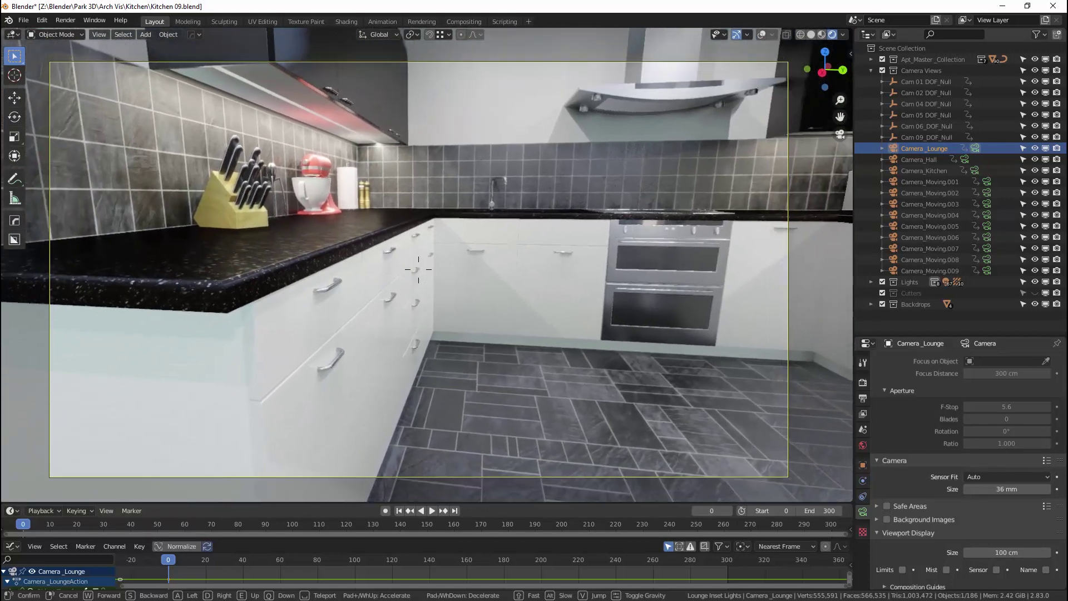
Move past the fridge and coffee corner and settle the view facing the hob and oven head-on
key(w)
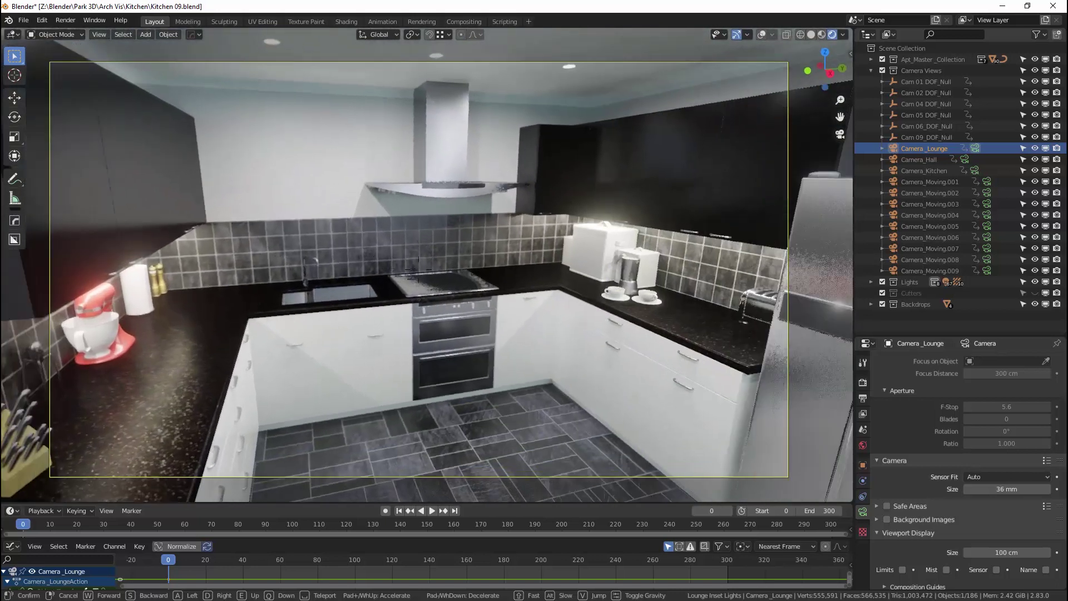
key(w)
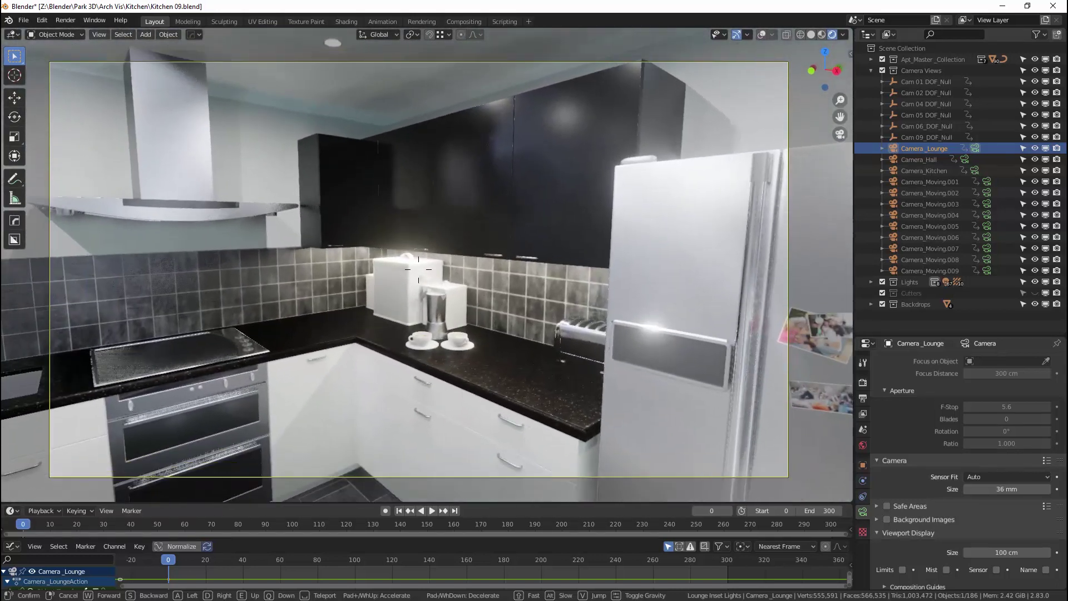
key(a)
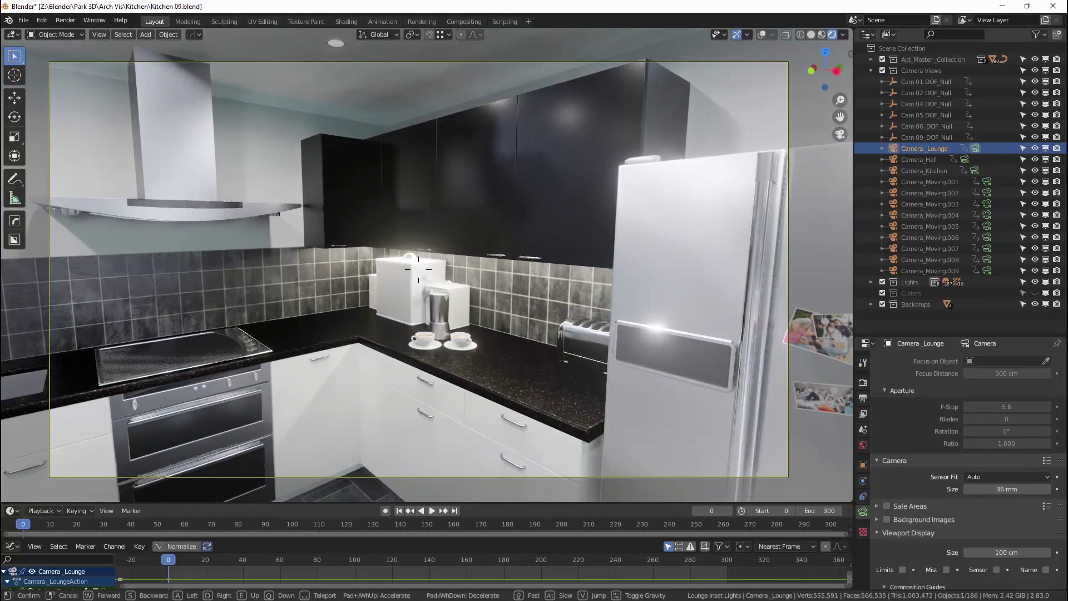
key(w)
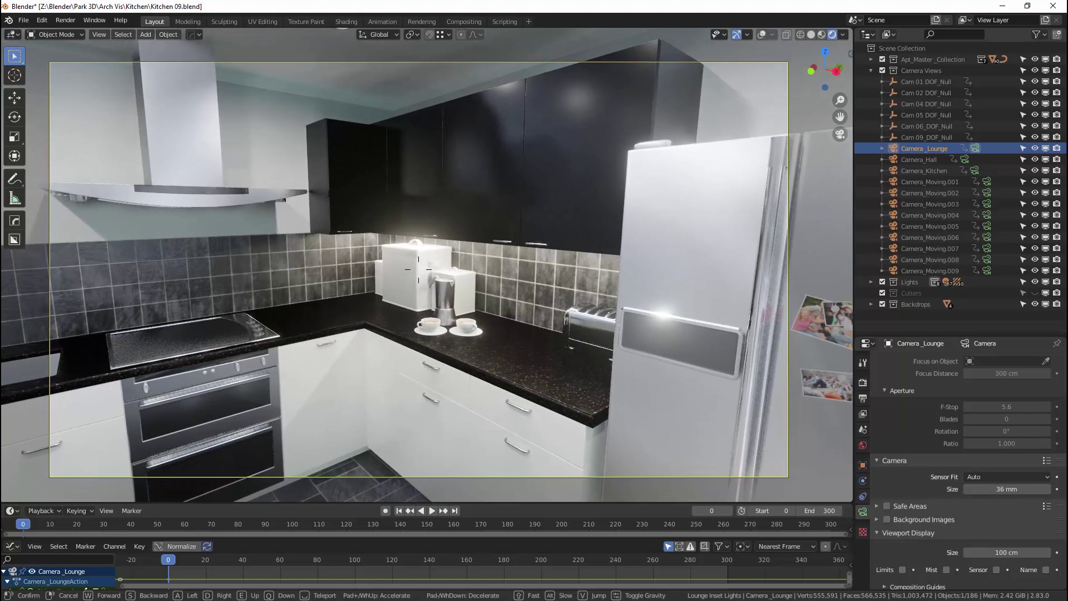
key(a)
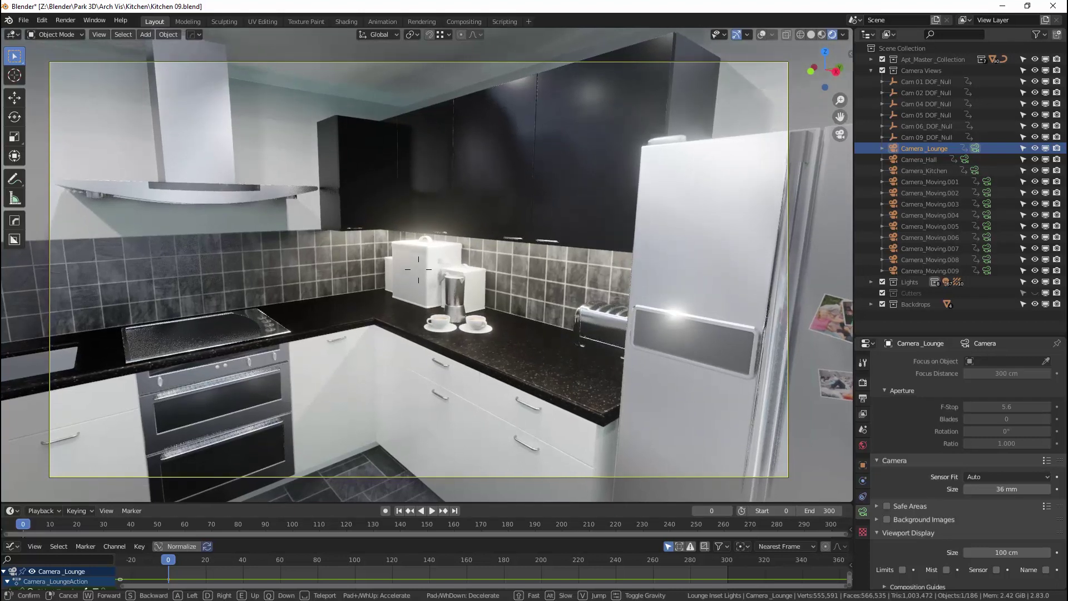
key(a)
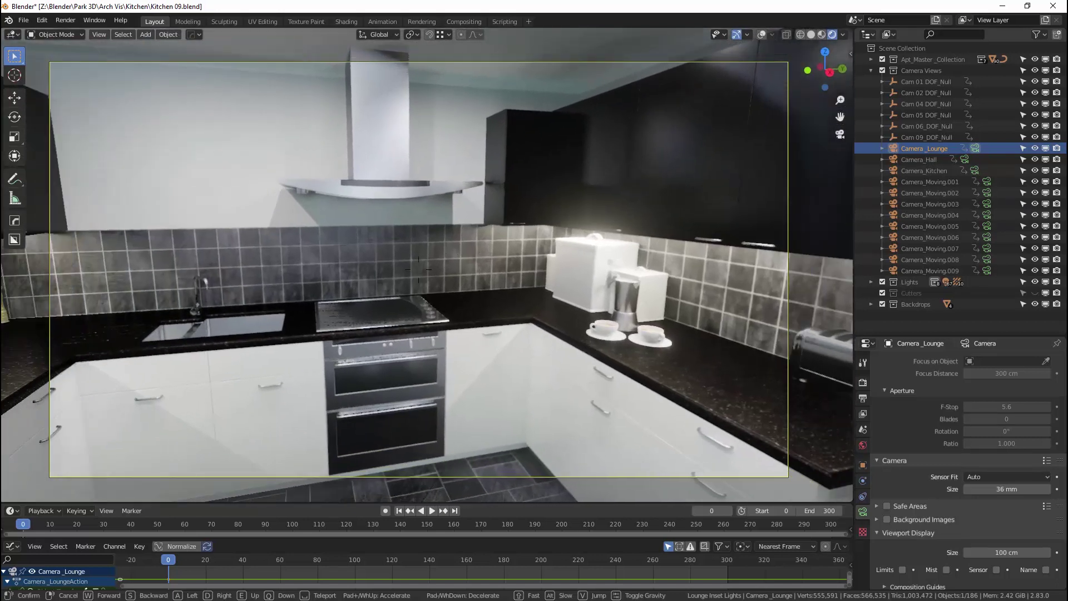
click(427, 265)
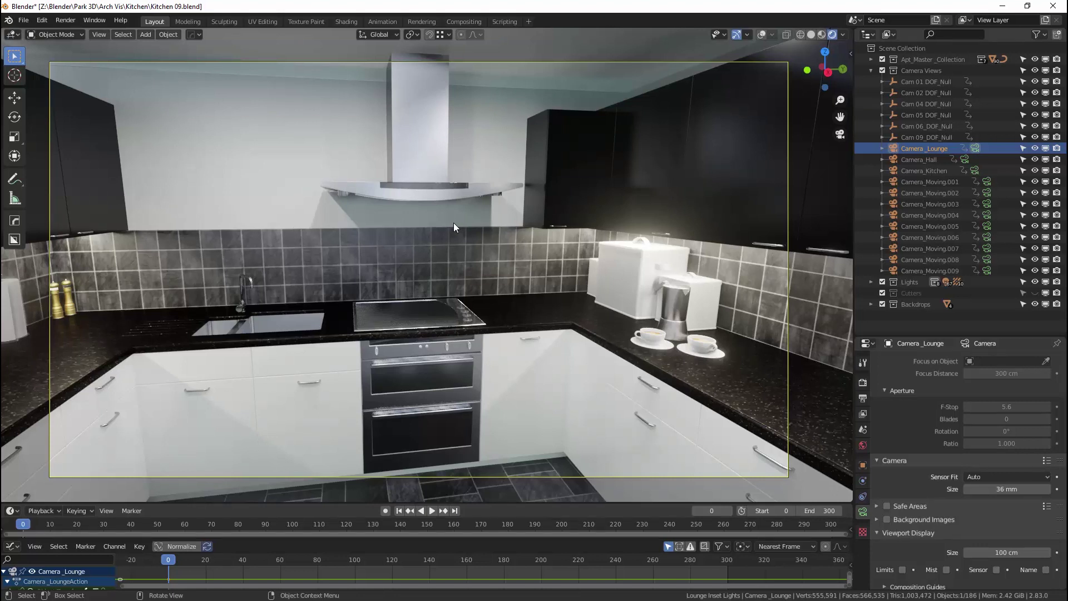
Expand the Lights and Sky collections, select IrradianceVolumeKitchen and turn on viewport overlays to see its probes
click(871, 282)
scroll(897, 272, down, 3)
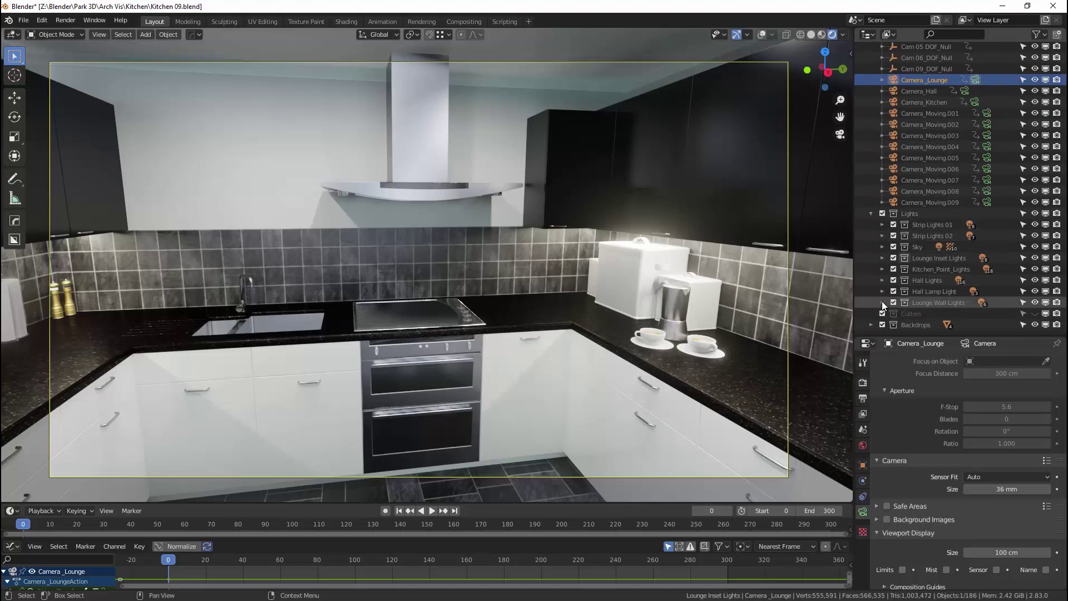
click(883, 246)
scroll(928, 251, down, 1)
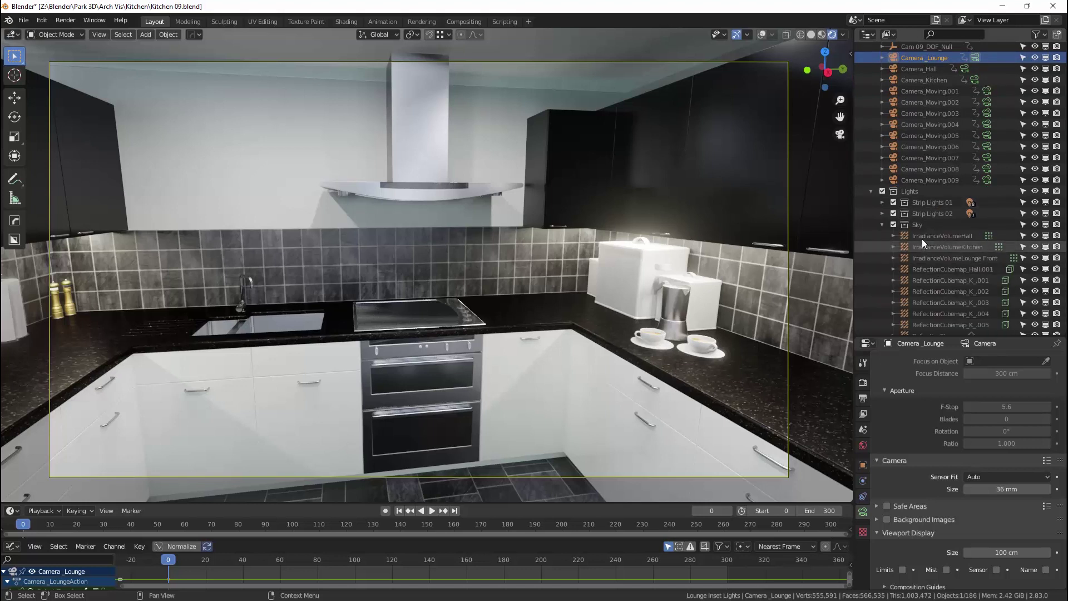
click(920, 247)
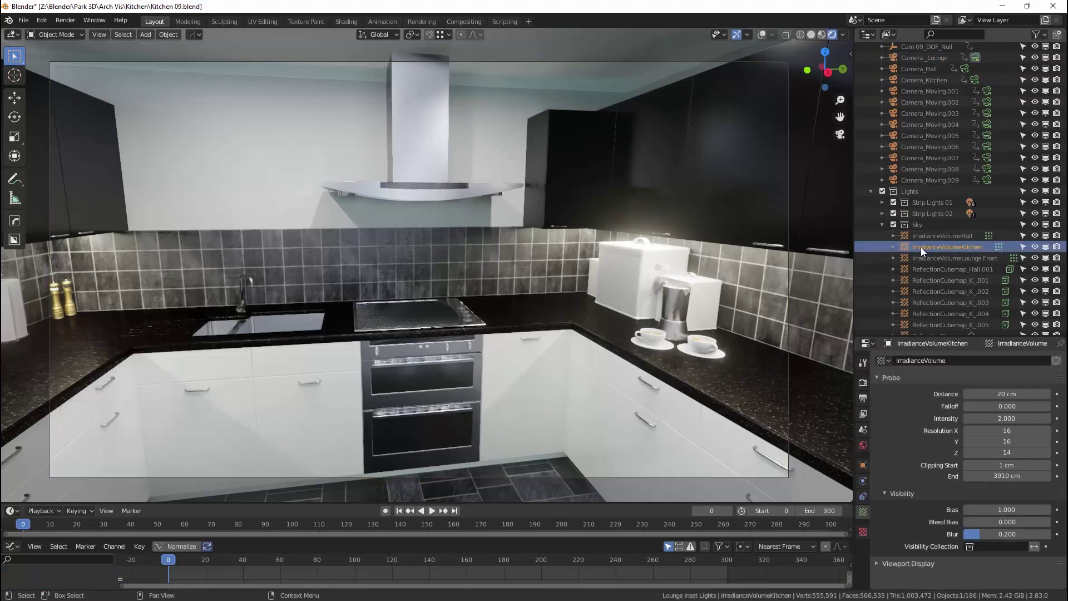
click(761, 35)
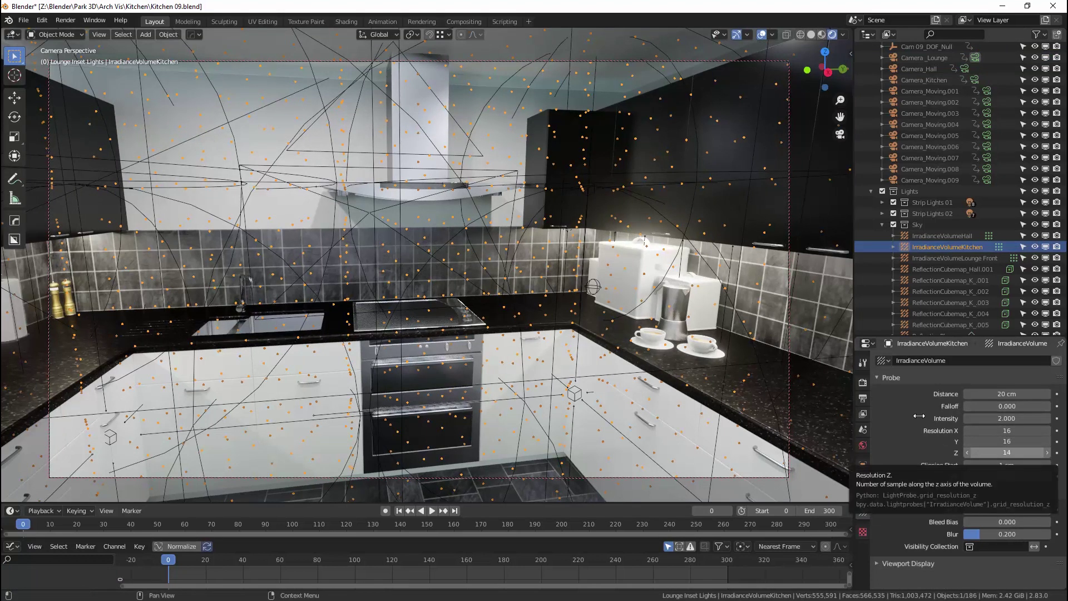
Inspect IrradianceVolumeLounge Front's probe grid, then hide overlays and orbit back to the hood and oven
click(943, 257)
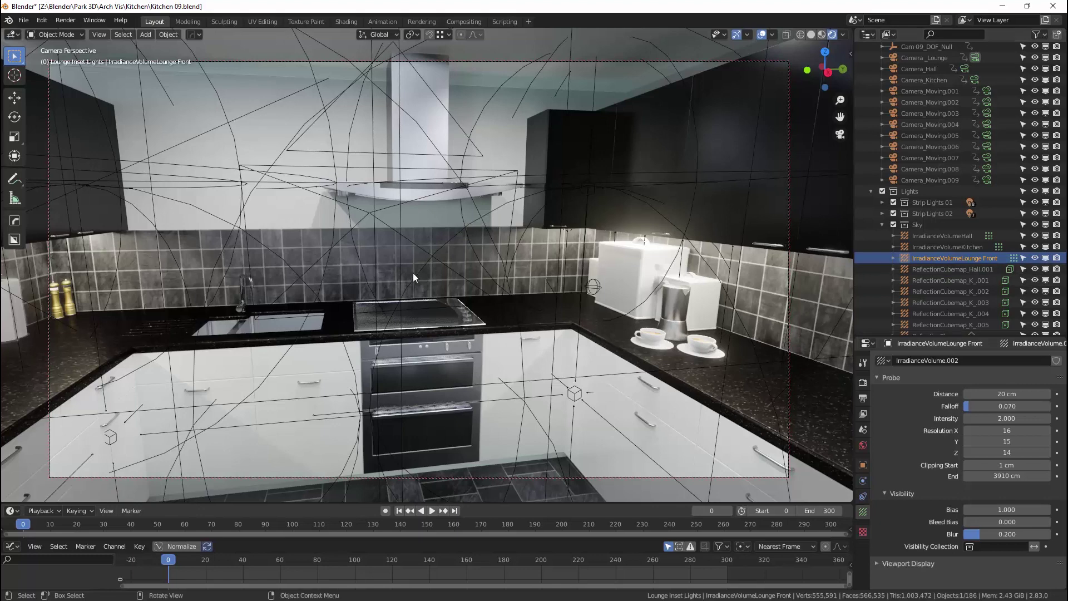
middle_drag(377, 274, 532, 276)
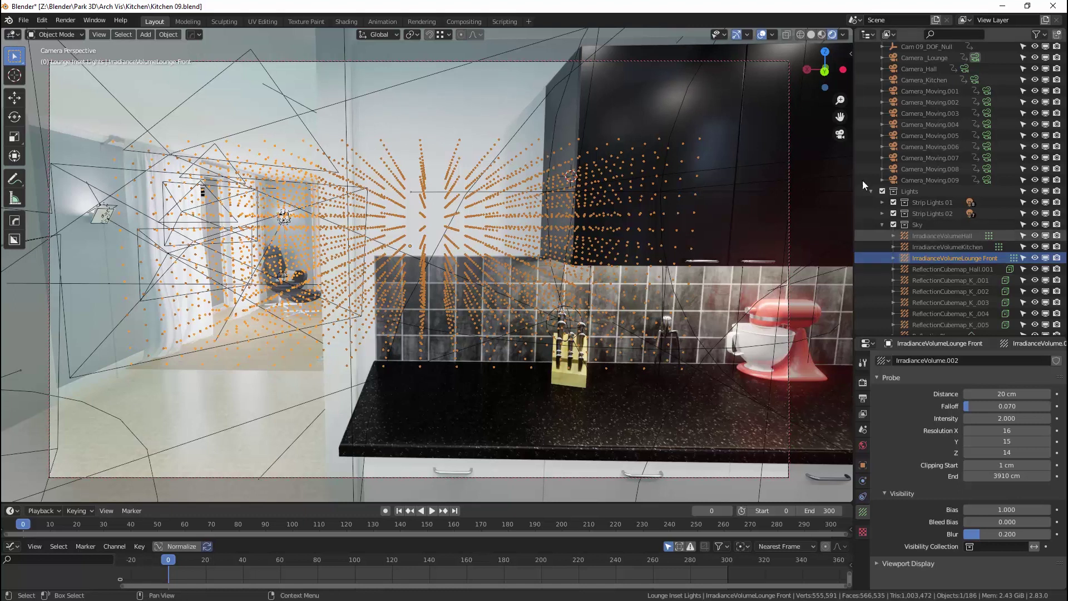
click(762, 35)
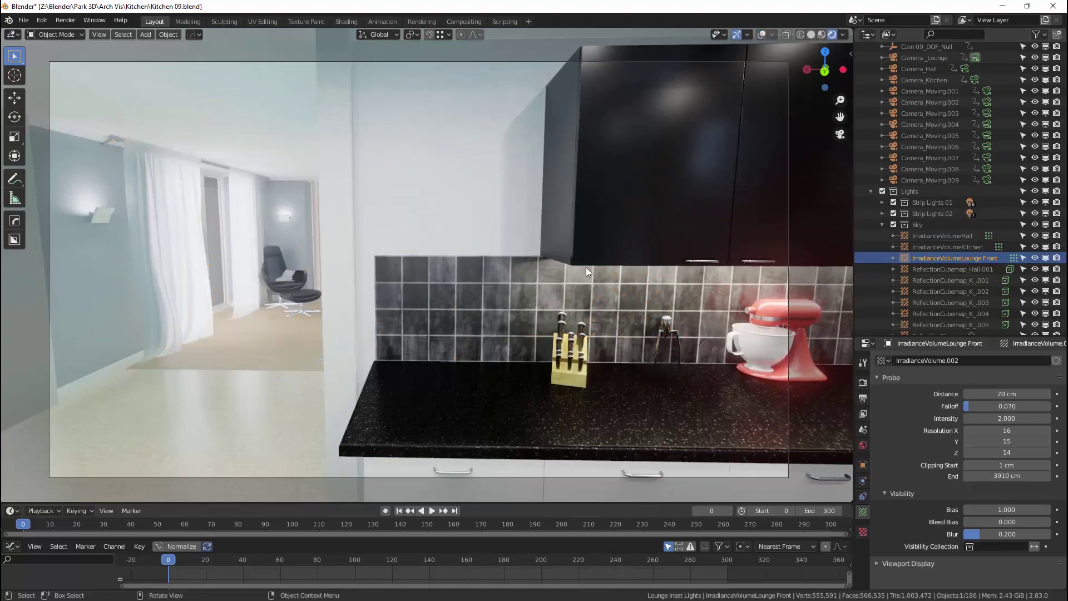
middle_drag(586, 267, 691, 266)
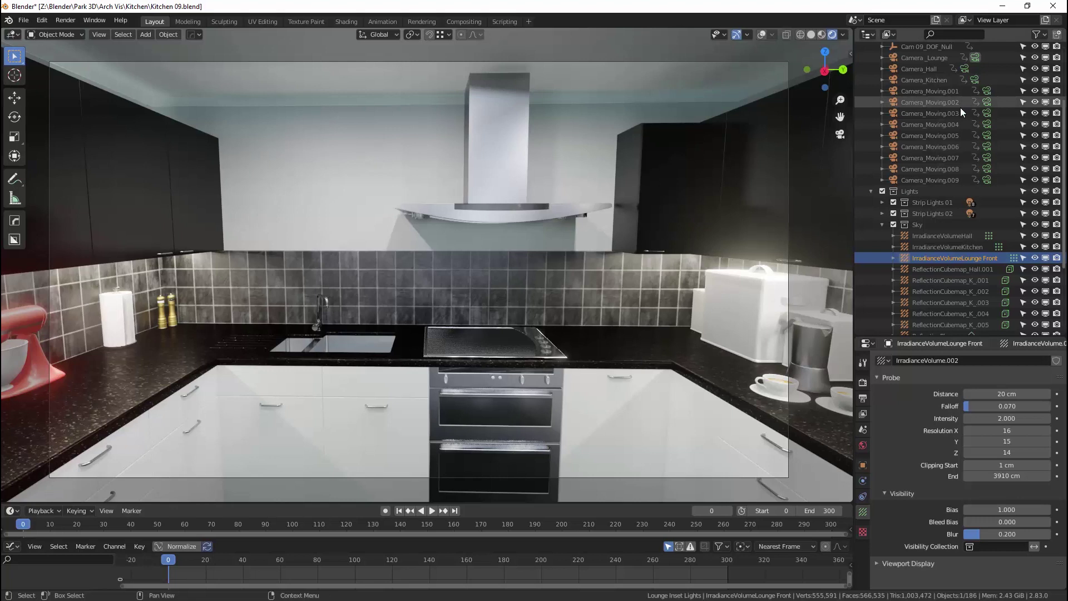
Make Camera_Moving.001 the active camera, view through it, and play then stop its lounge animation
click(944, 92)
click(840, 133)
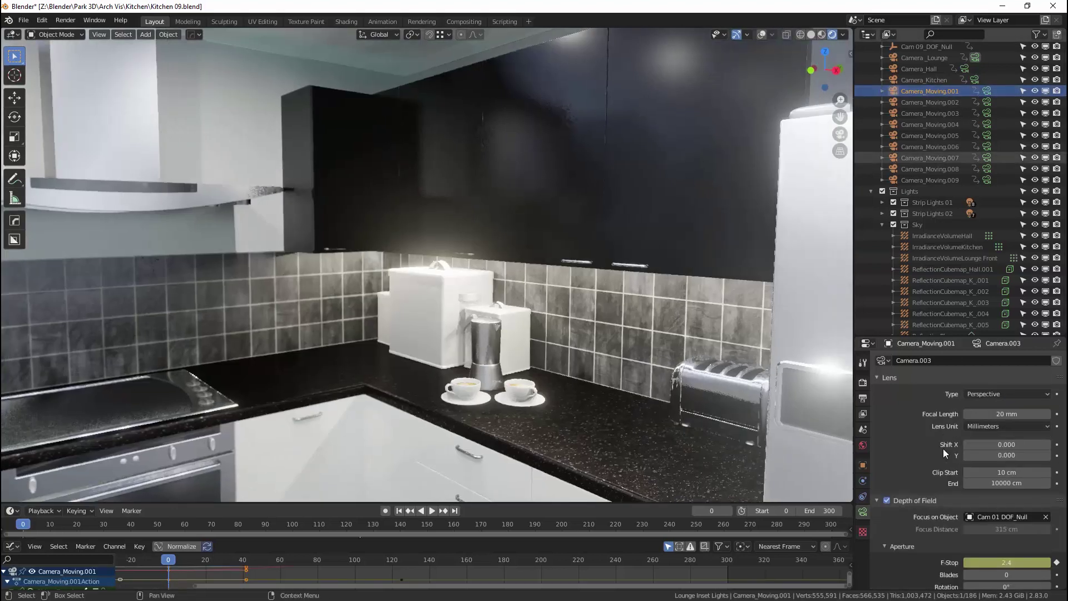
scroll(910, 522, down, 3)
scroll(912, 522, down, 10)
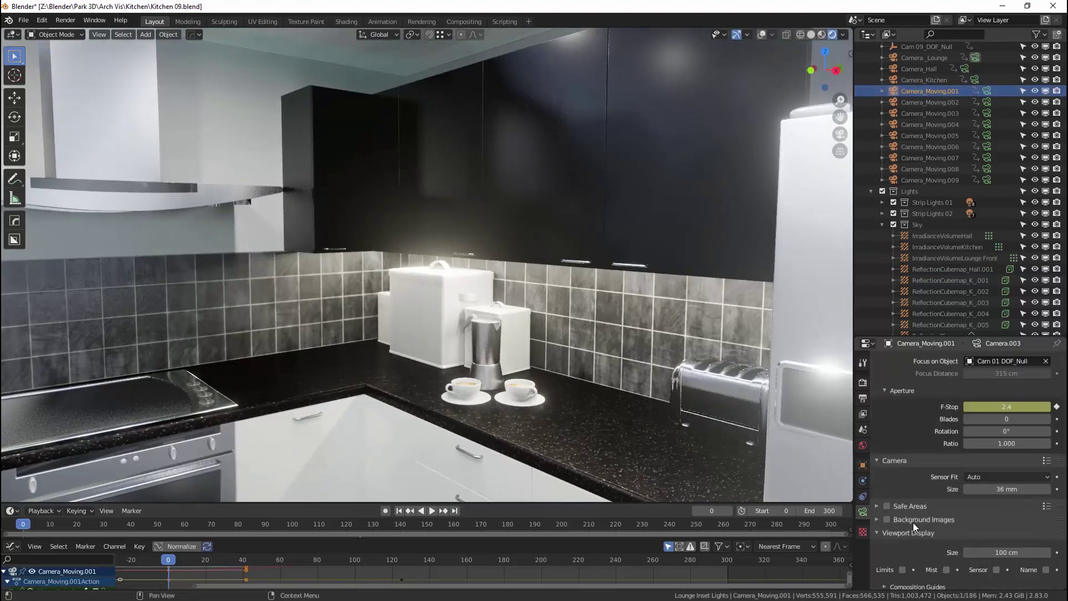
click(915, 511)
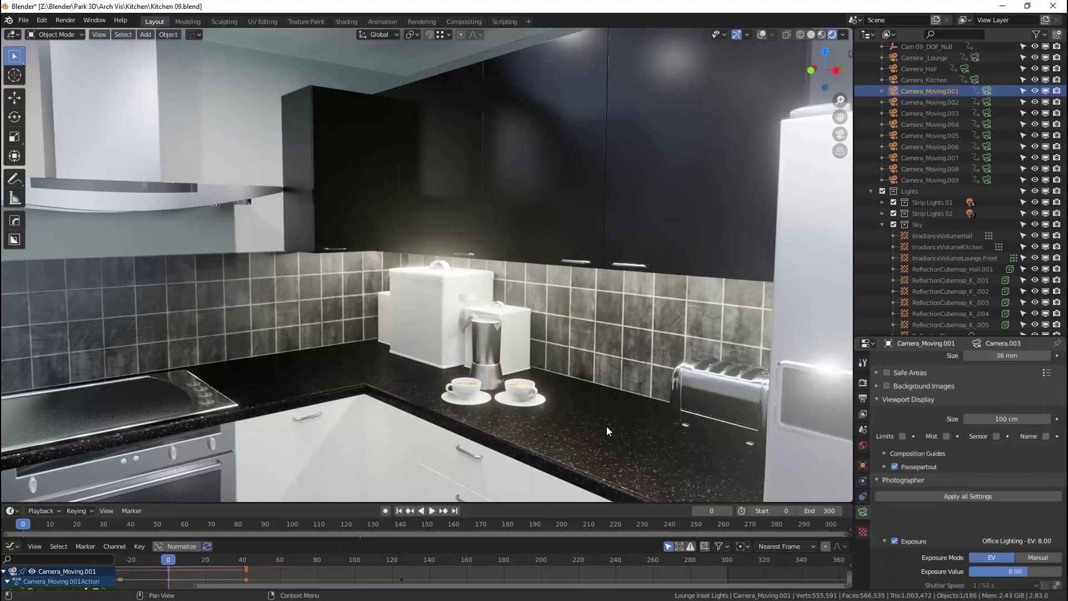
click(840, 135)
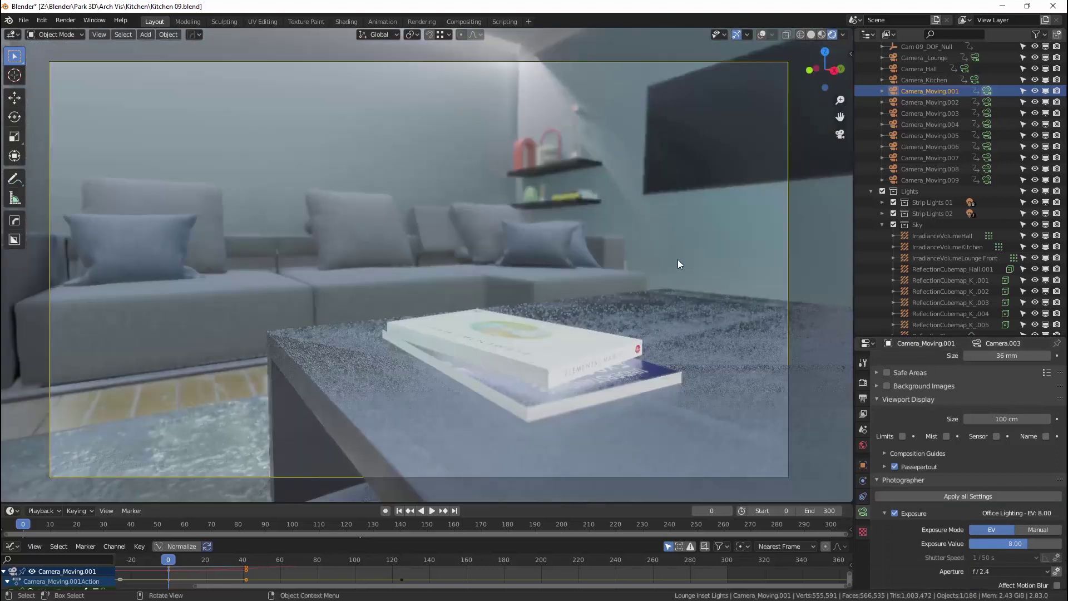
key(space)
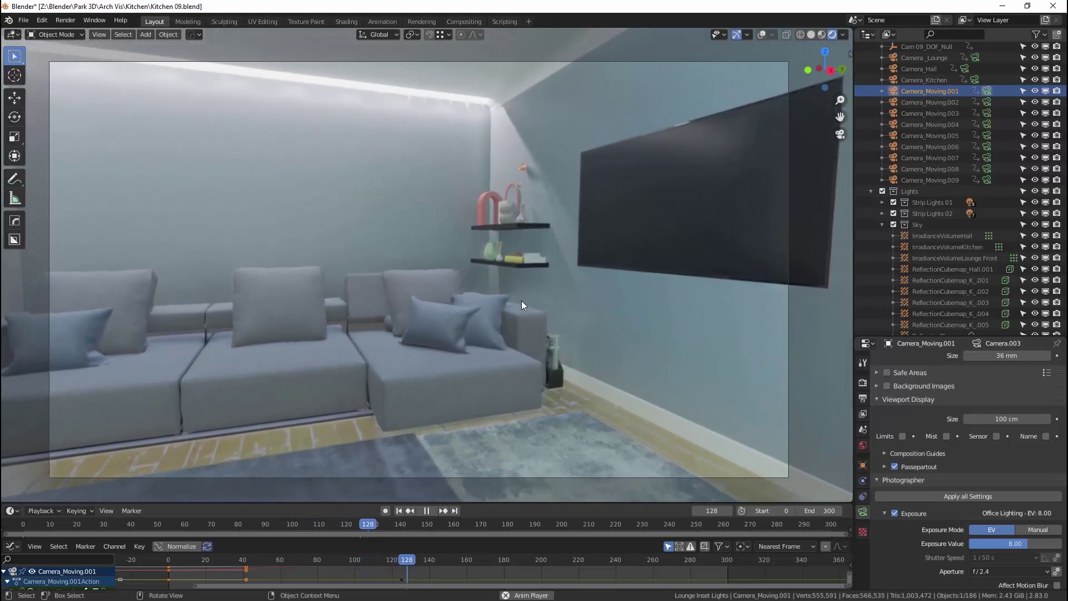
key(space)
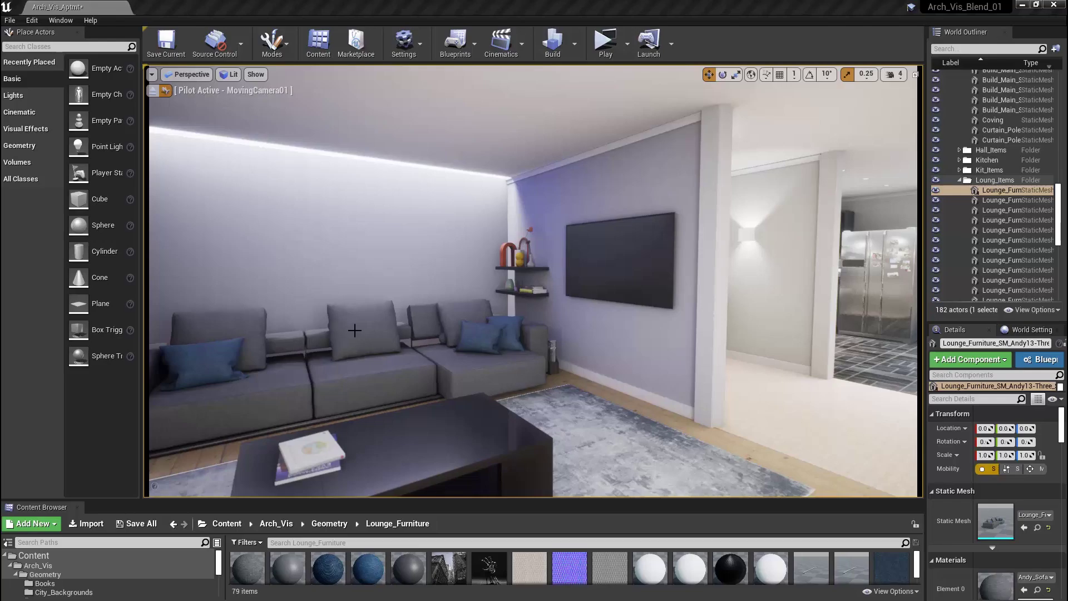
Ease the piloted MovingCamera01 backward to frame the sofa, coffee table and rug
drag(398, 322, 418, 345)
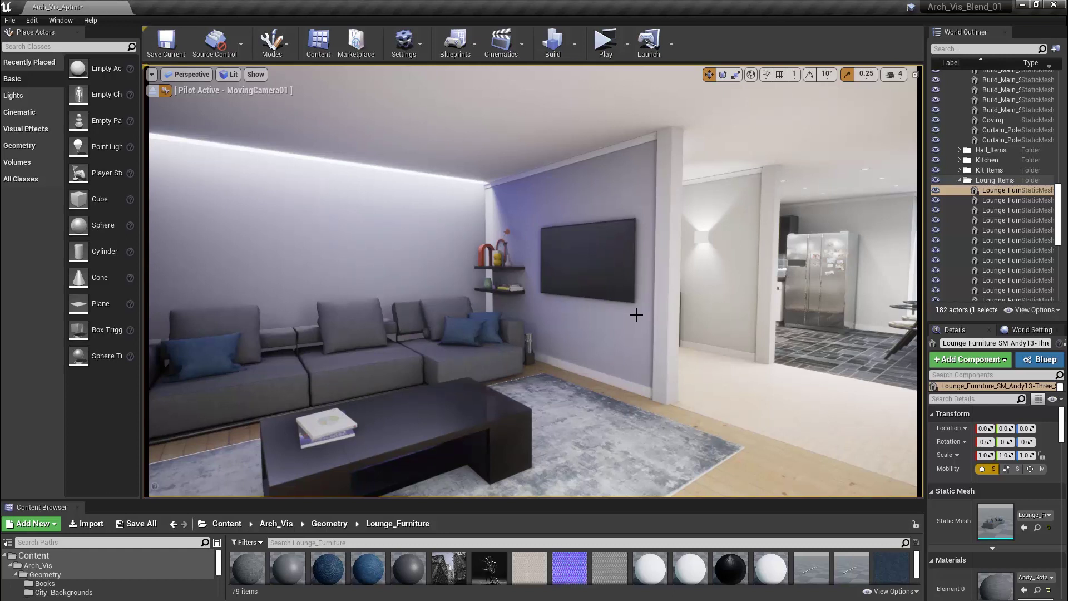
Turn the piloted camera right toward the kitchen and fridge, and scroll the World Outliner to Reflections
right_drag(601, 310, 712, 309)
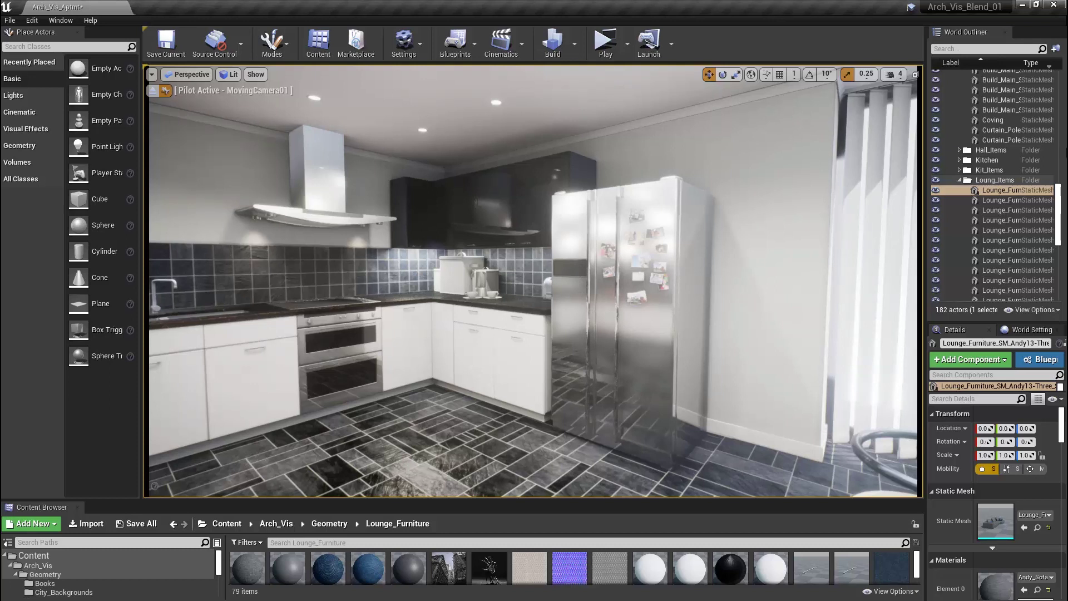
scroll(1050, 278, down, 8)
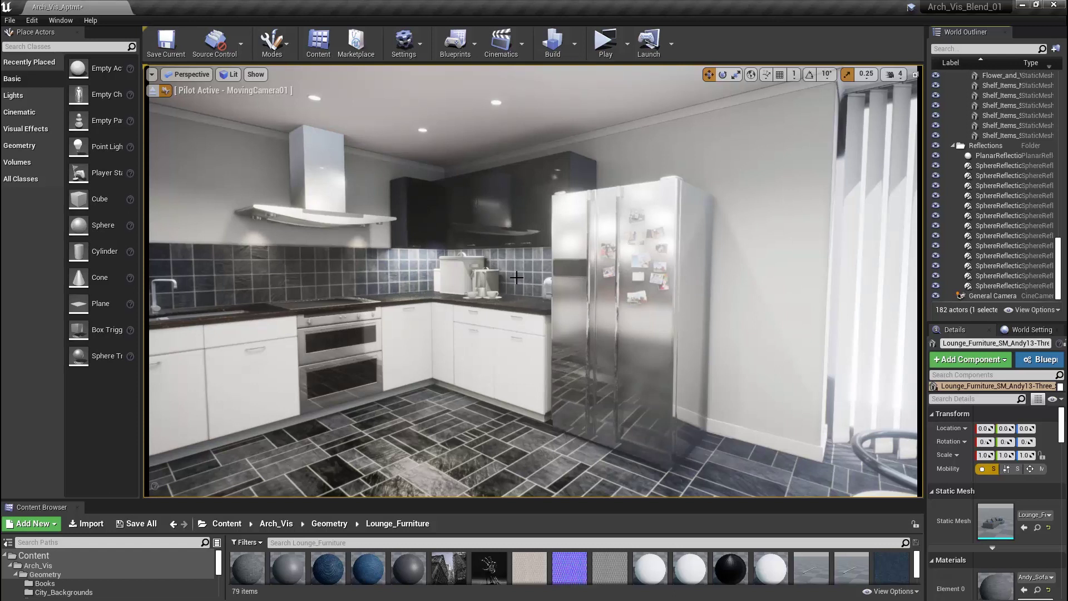
Fly the camera in close to the counter and toaster, then pull back to the kitchen corner by the fridge
right_drag(516, 277, 521, 283)
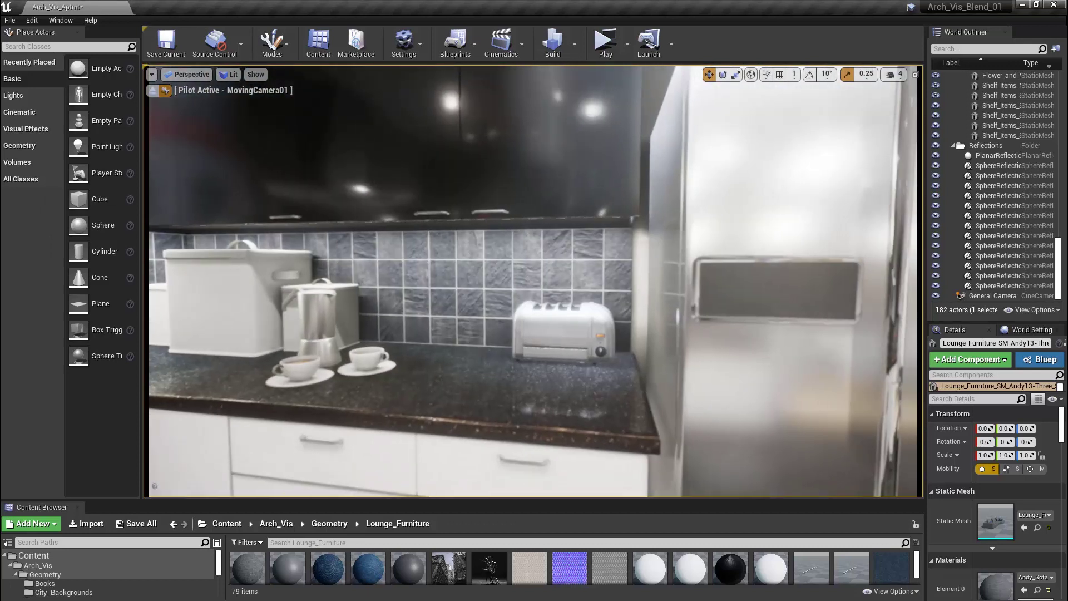
right_drag(530, 289, 539, 303)
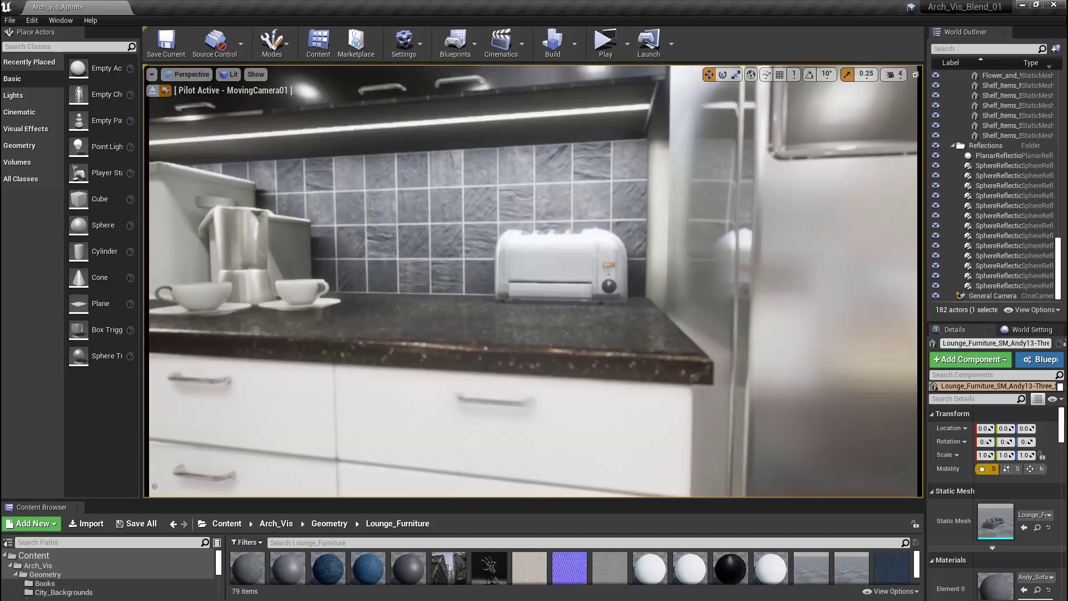
right_drag(541, 377, 549, 399)
right_drag(533, 298, 532, 298)
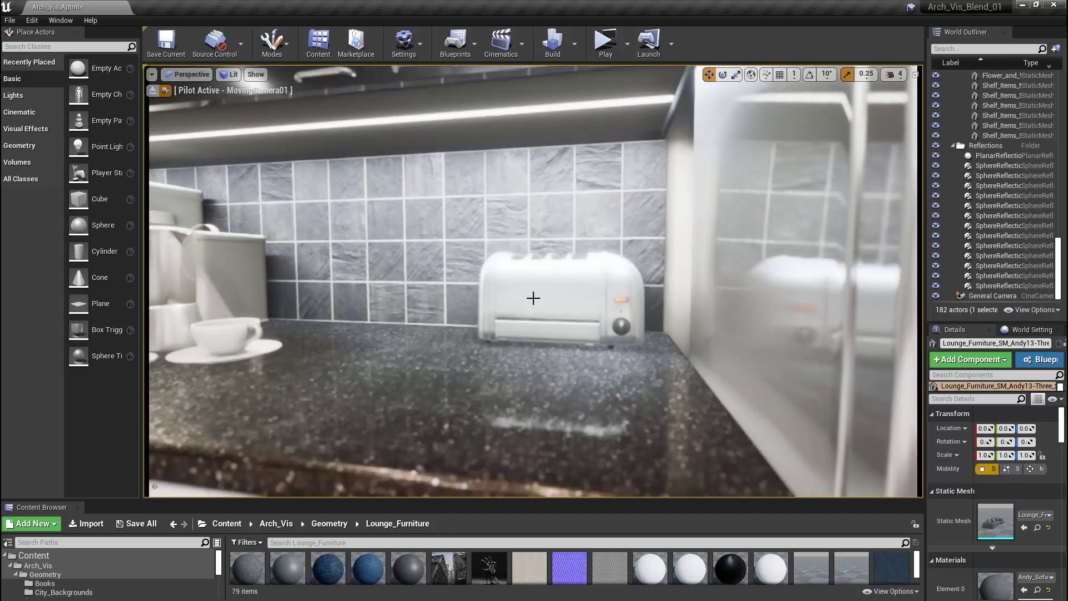
right_drag(572, 400, 572, 401)
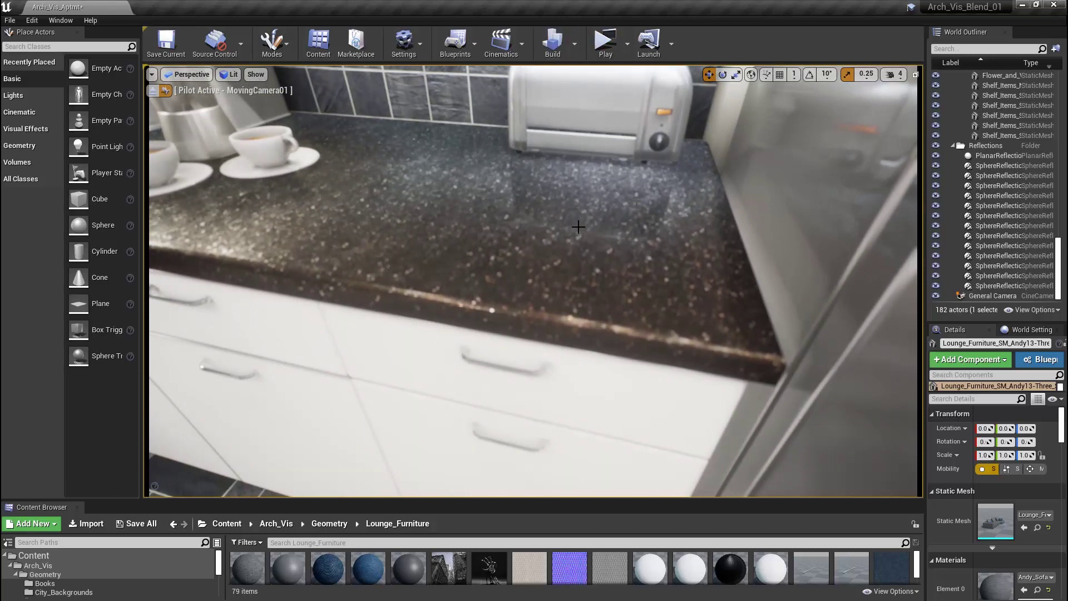
right_drag(613, 225, 688, 65)
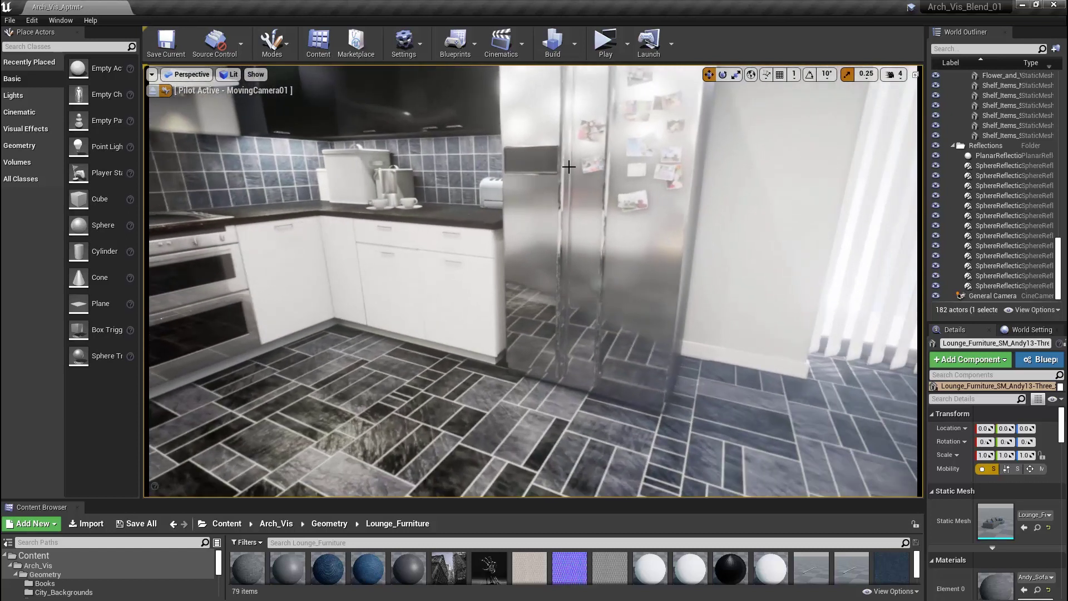
Leave Game View with G and select SphereReflectionCapture14 above the kitchen counter
key(g)
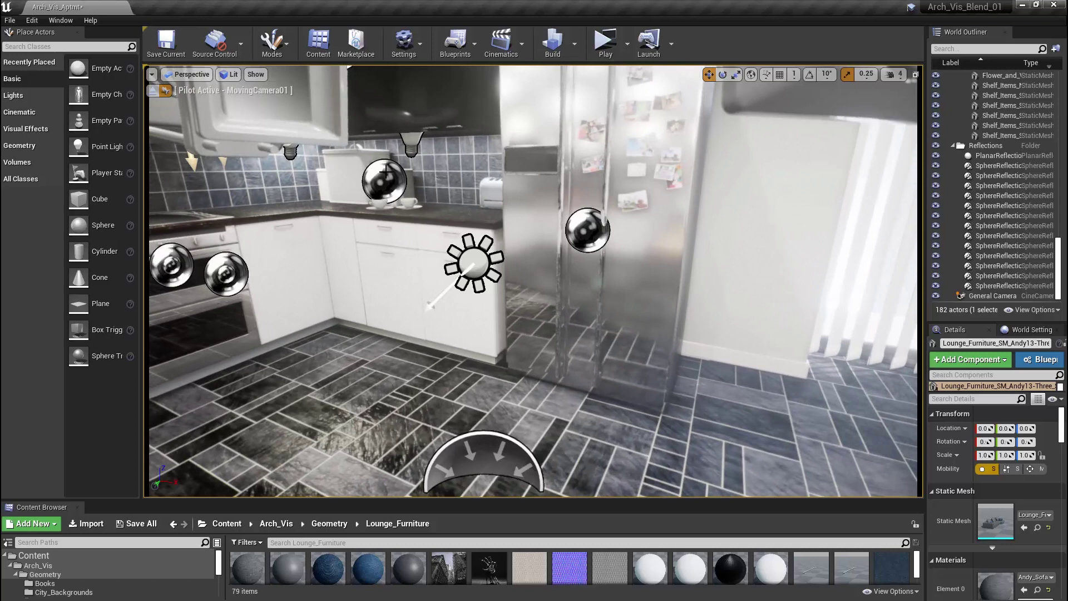
click(384, 180)
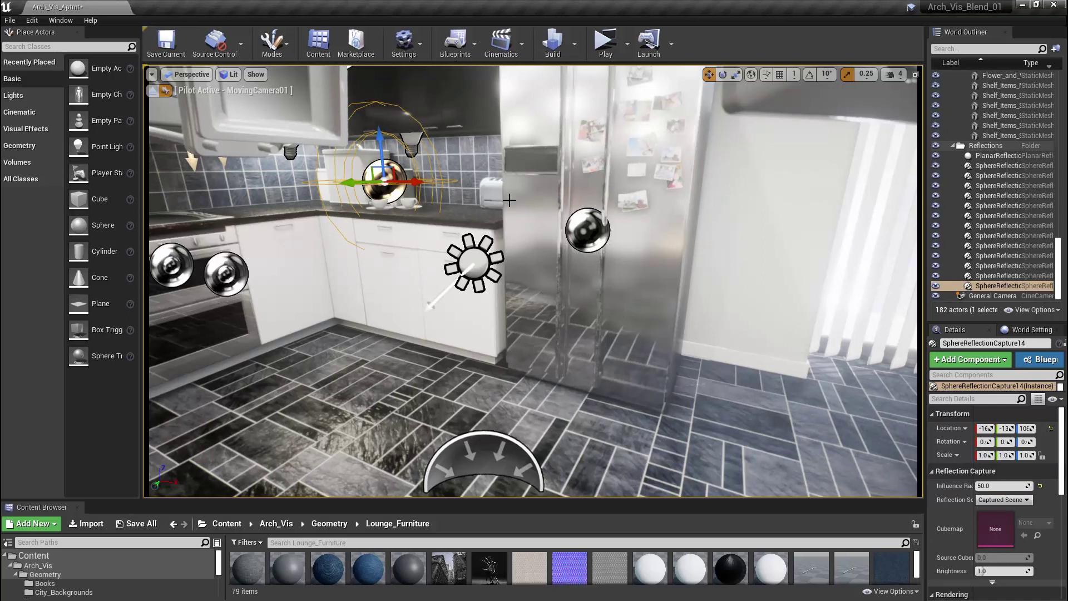
Fly MovingCamera01 to face down the hallway toward the painting and console table, ending in Game View
key(g)
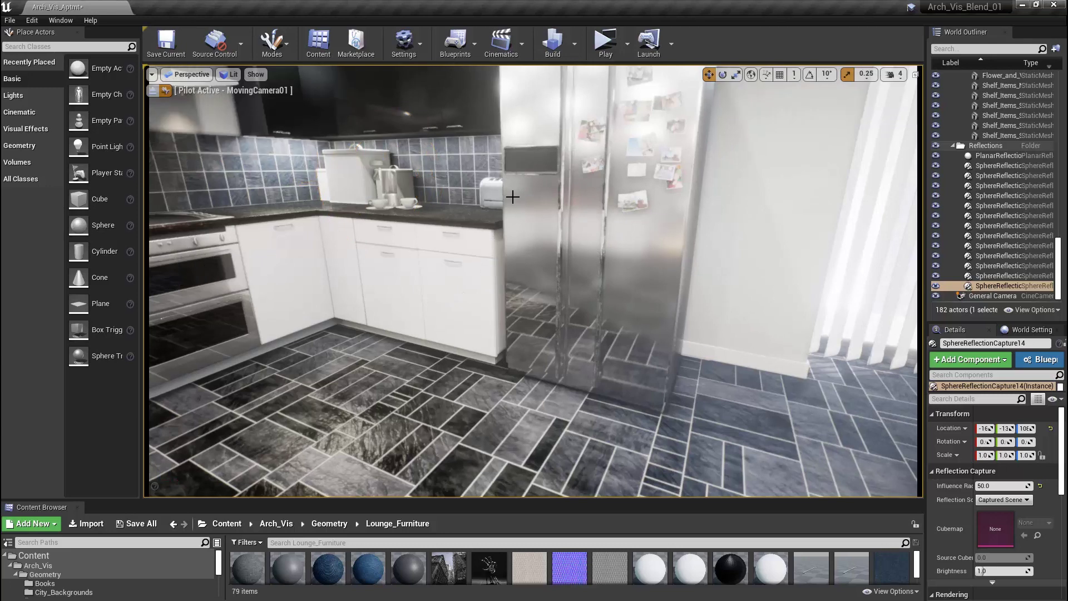
right_drag(528, 218, 681, 219)
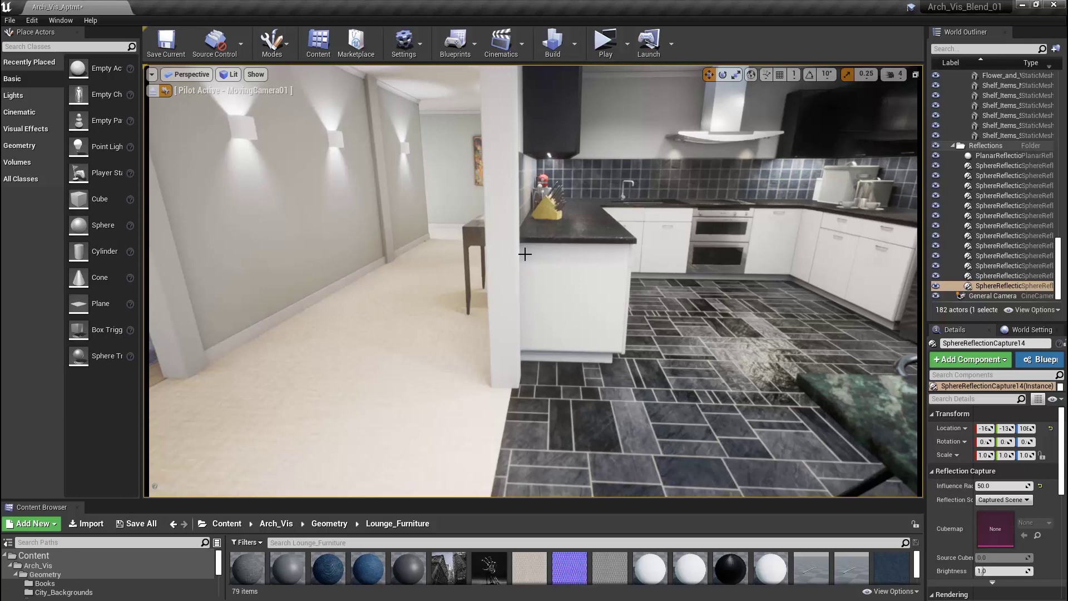
key(g)
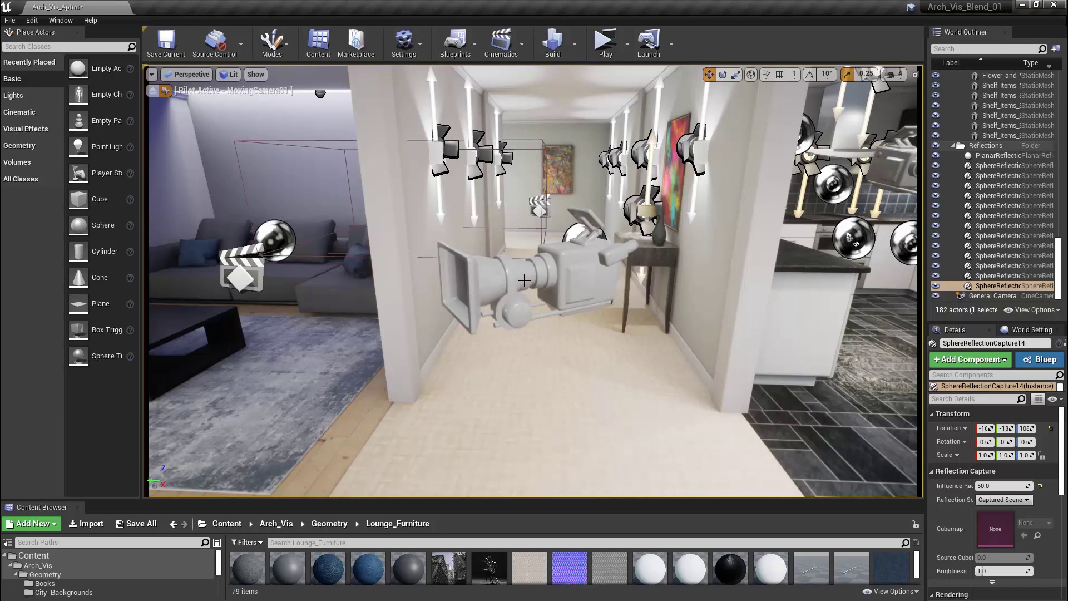
key(g)
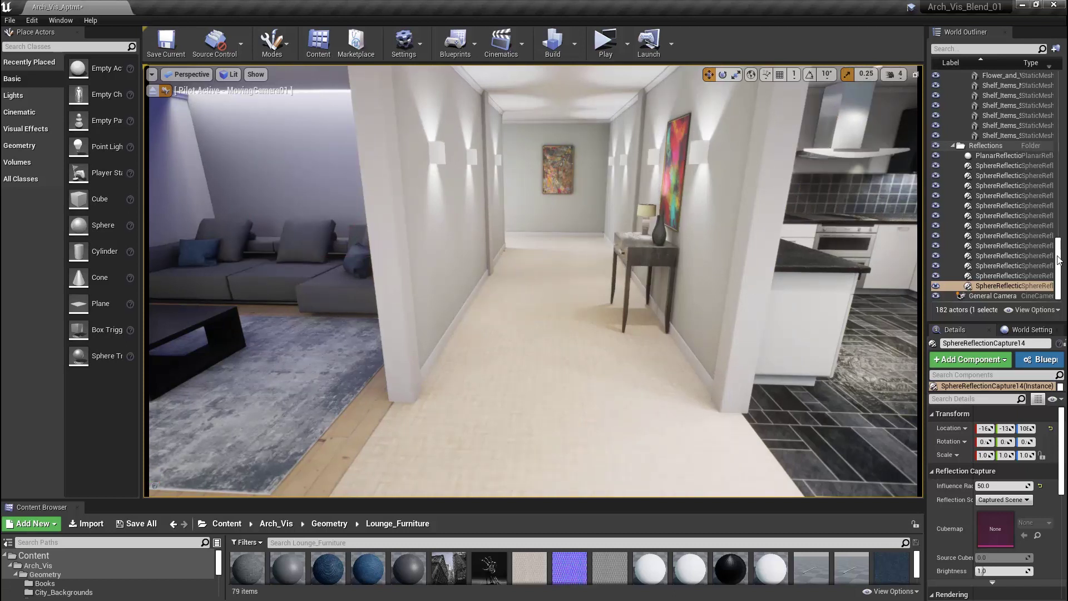
Select the Cam_Moving_01 sequence actor and switch the viewport to Cinematic Viewport
drag(1058, 259, 1035, 75)
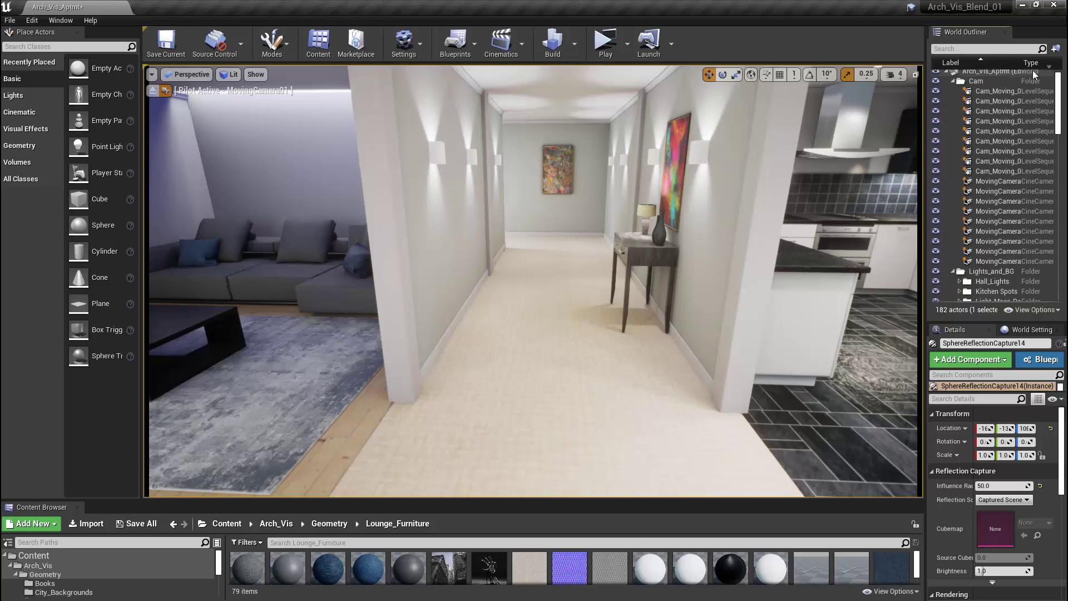
click(983, 90)
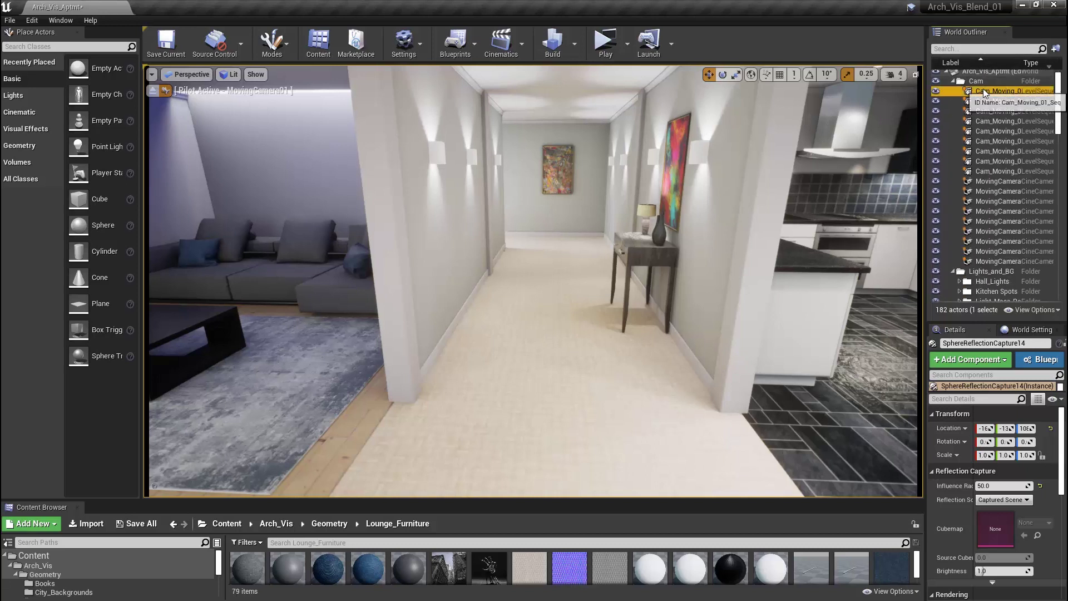
click(195, 77)
click(205, 345)
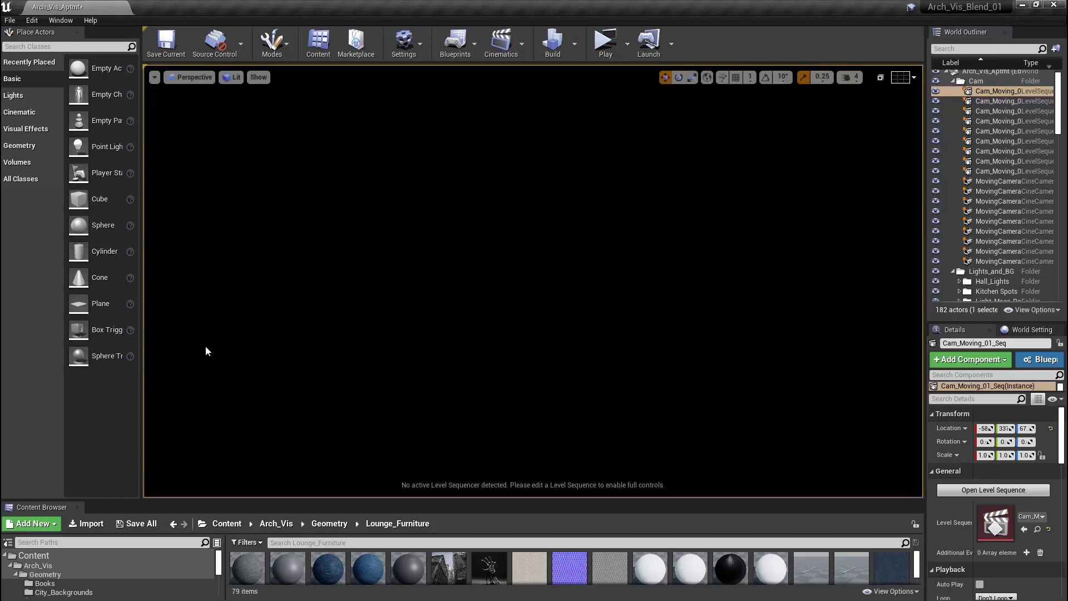
Look through MovingCamera01, then bring up the actions for Cam_Moving_01_Seq in the World Outliner
click(195, 77)
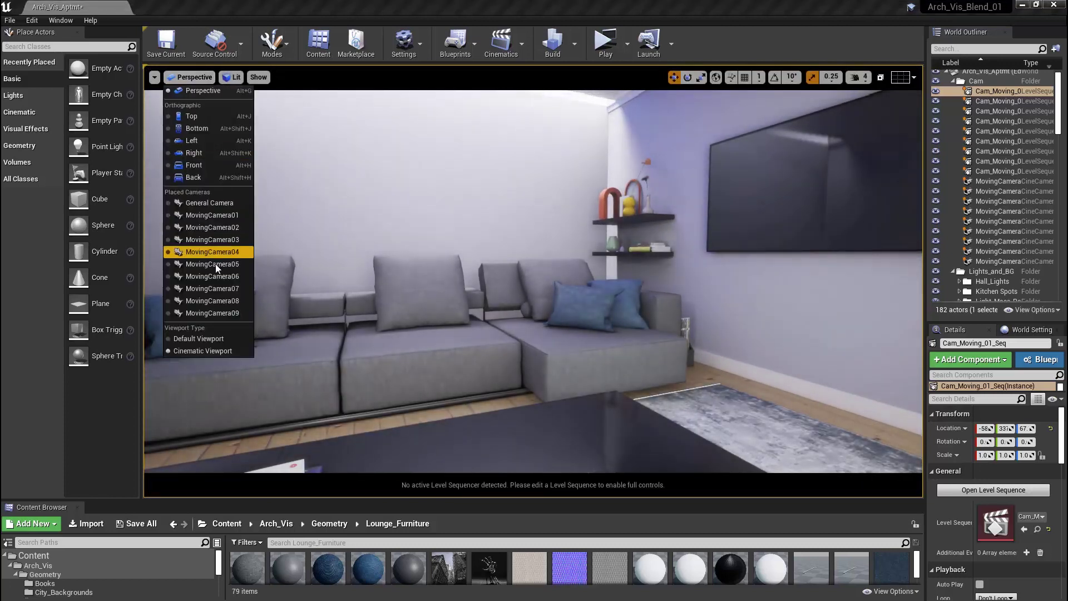
click(212, 215)
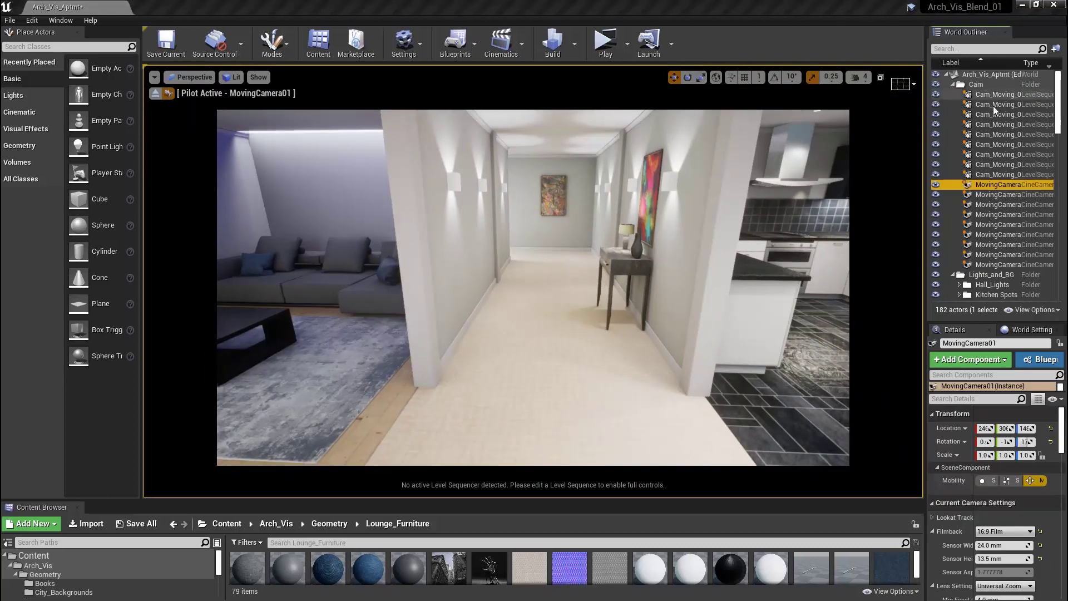
click(994, 95)
right_click(991, 94)
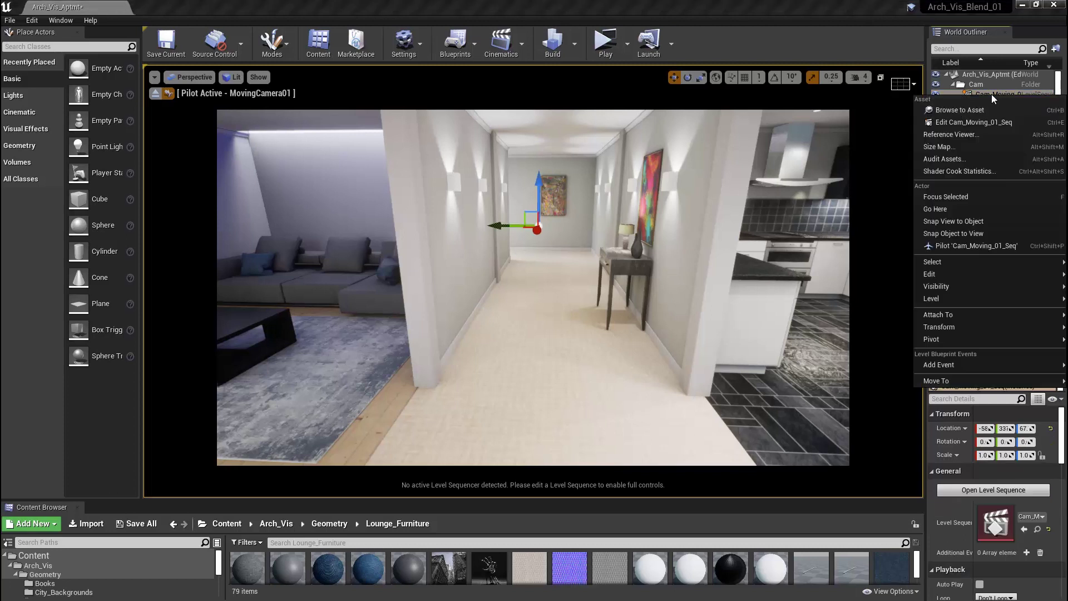
Edit Cam_Moving_01_Seq in Sequencer, widening and shifting its window and scrolling through the tracks
click(970, 122)
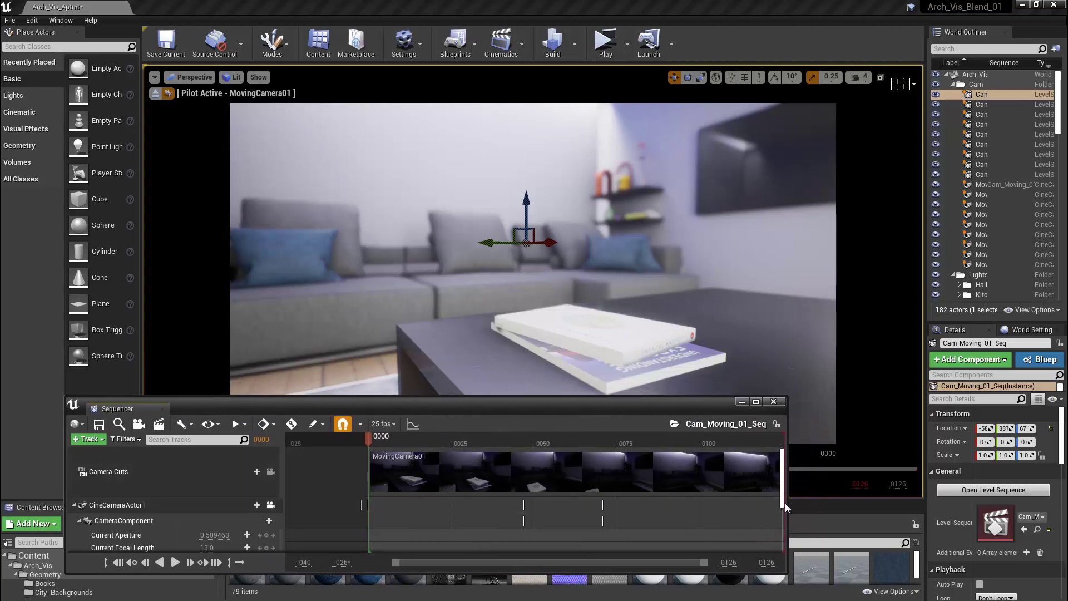
drag(786, 503, 904, 503)
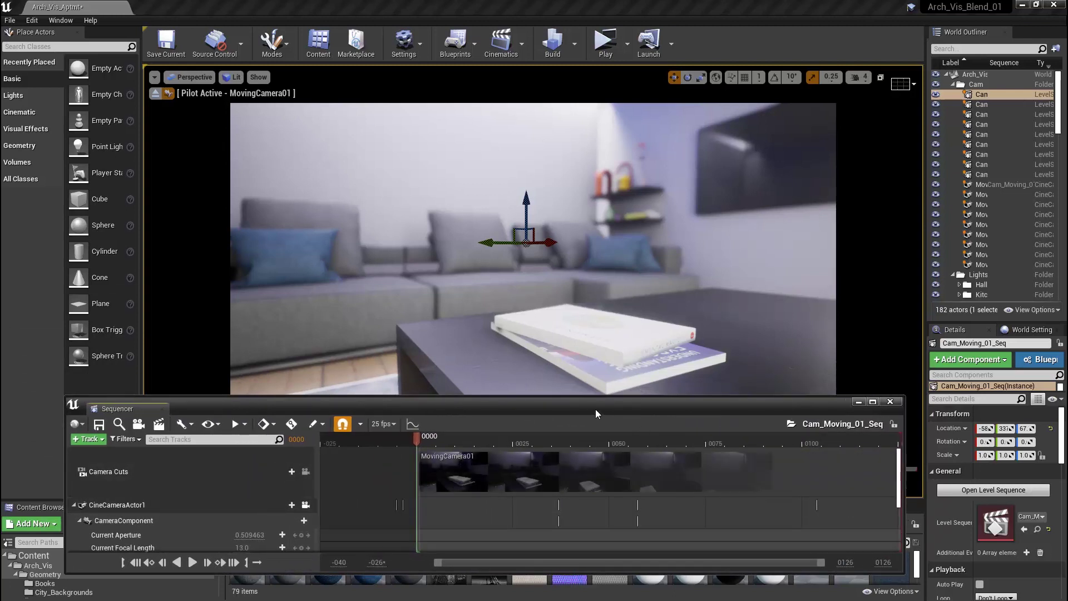
drag(595, 413, 561, 419)
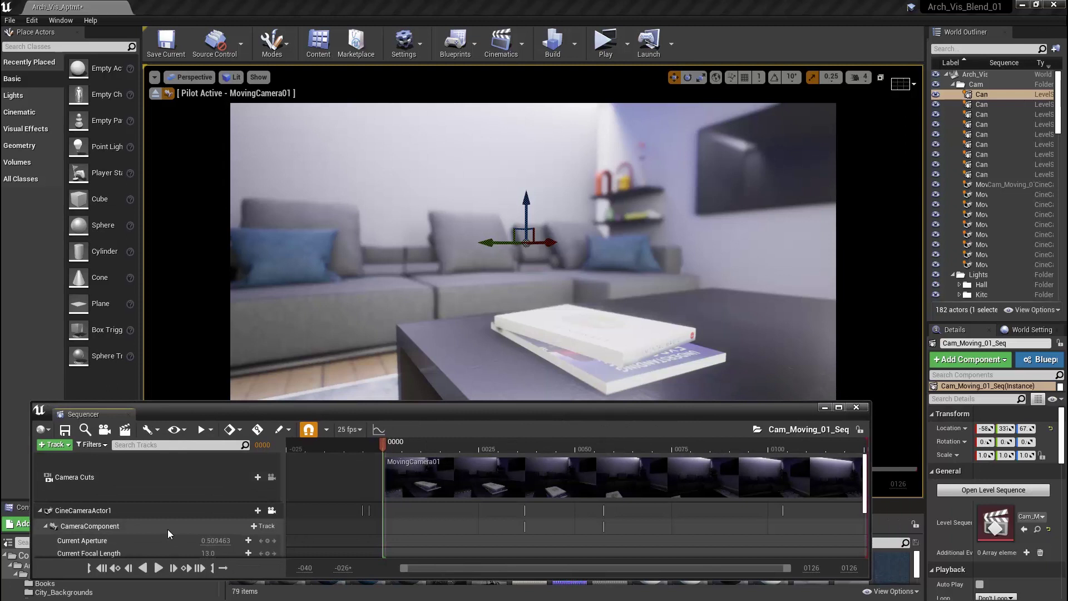
scroll(167, 531, down, 4)
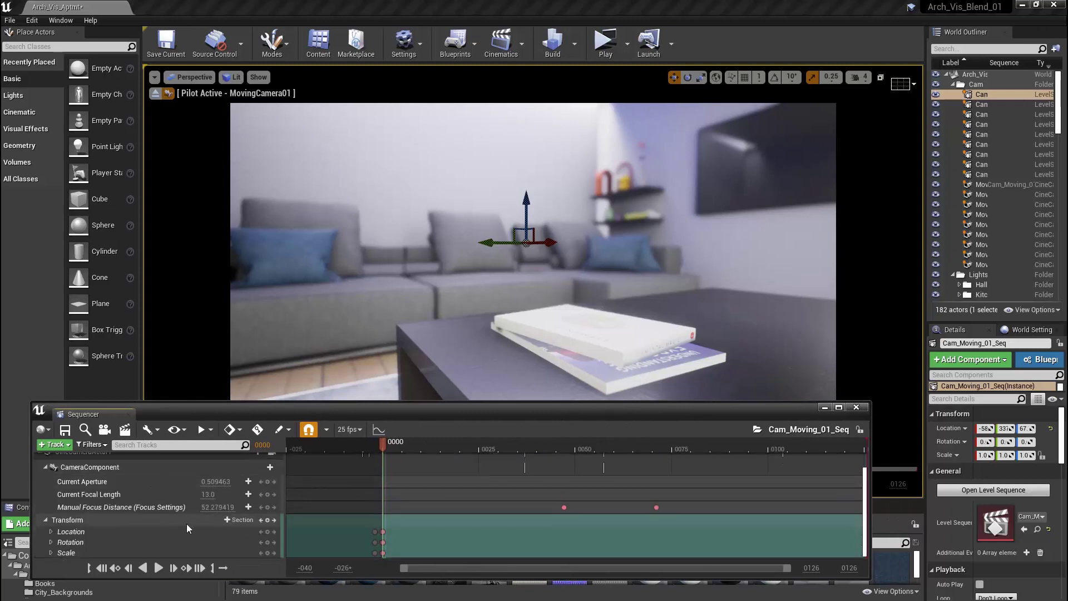
scroll(187, 524, up, 1)
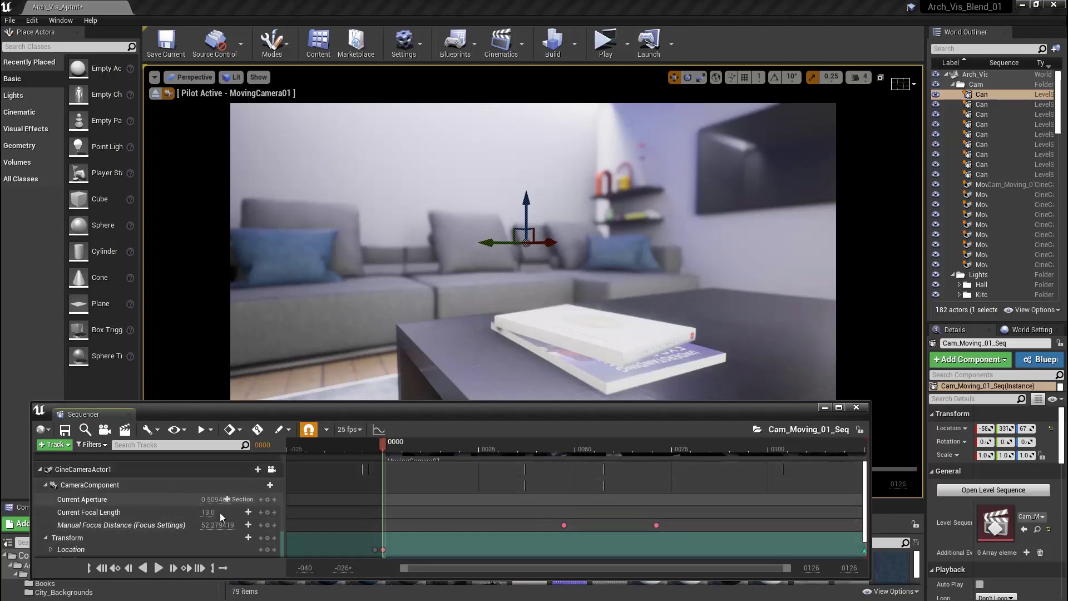
scroll(206, 533, down, 1)
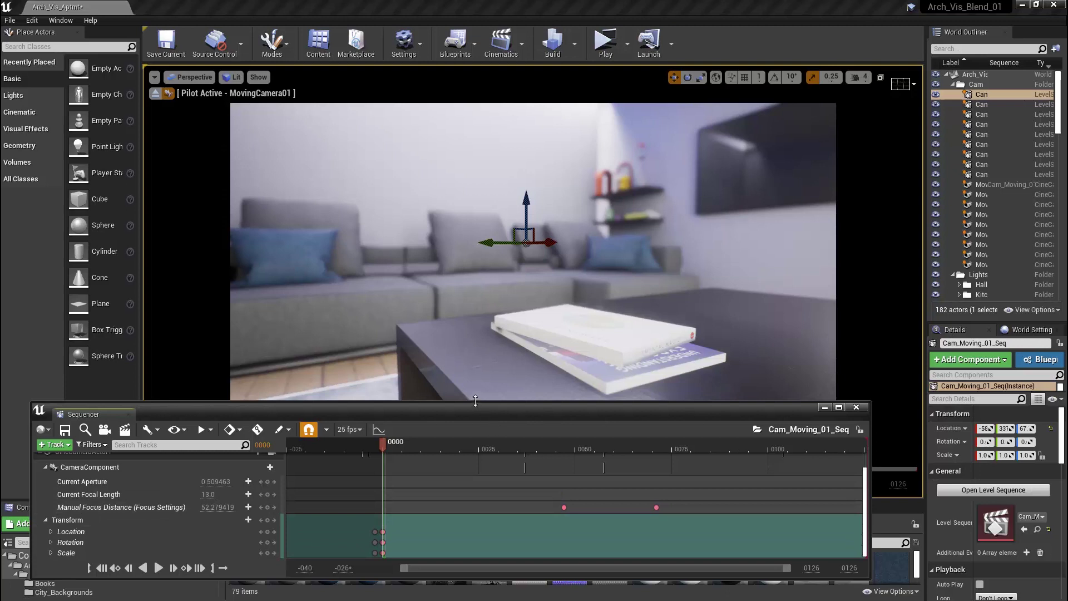
Shorten the Sequencer window and scrub the playhead to frame 0077
drag(475, 401, 475, 414)
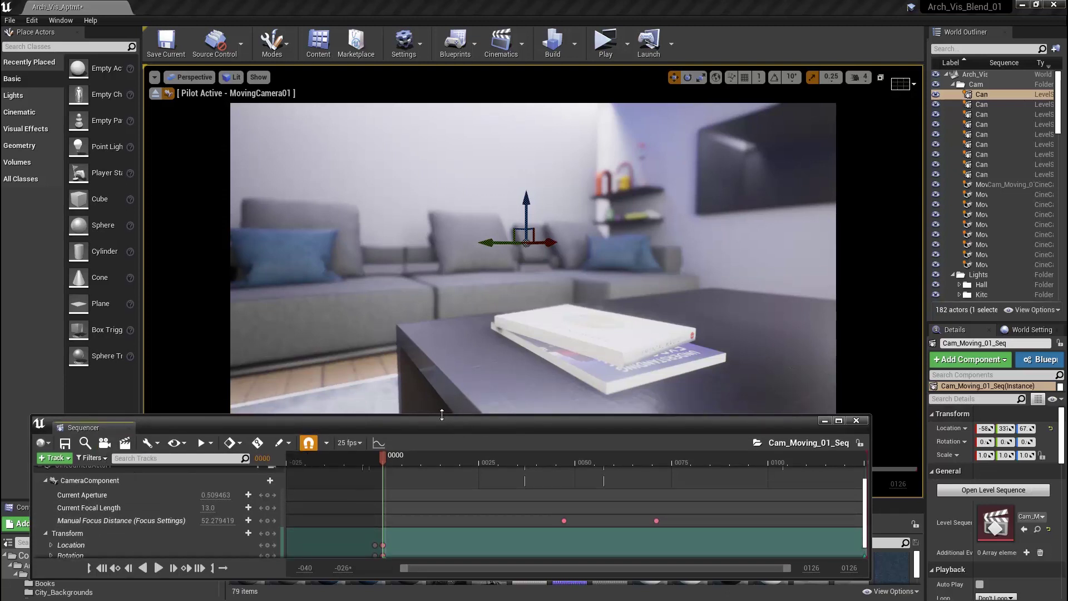
drag(442, 414, 442, 434)
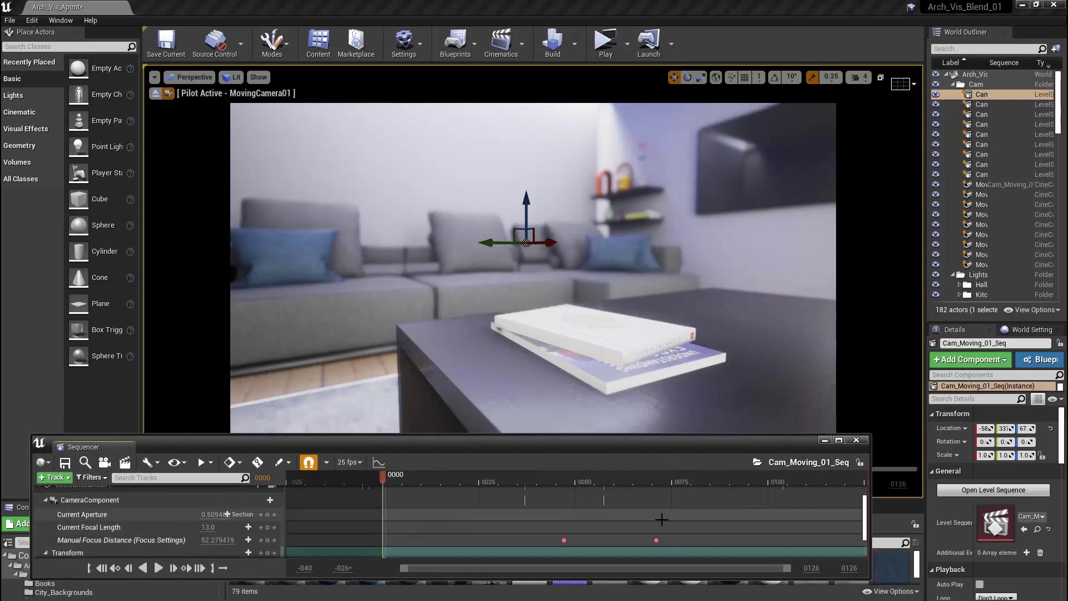
mouse_move(396, 479)
mouse_down()
mouse_move(680, 481)
mouse_move(823, 509)
mouse_move(387, 474)
mouse_up()
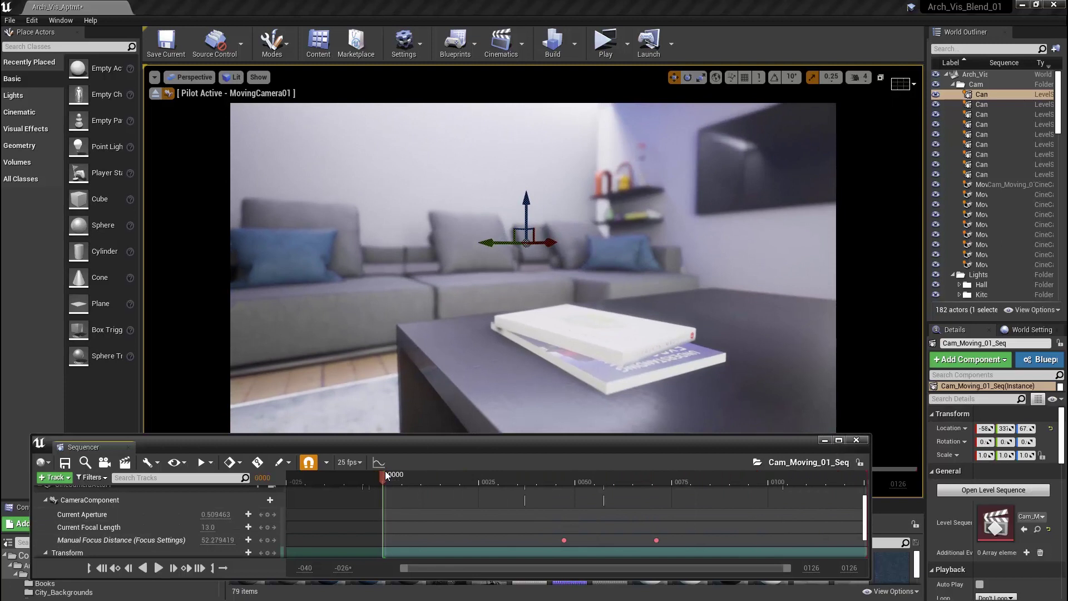
Save the level and capture Cam_Moving_01_Seq as a 1920x1080, 25 fps JPG sequence named MovingCam01-{frame}
click(125, 463)
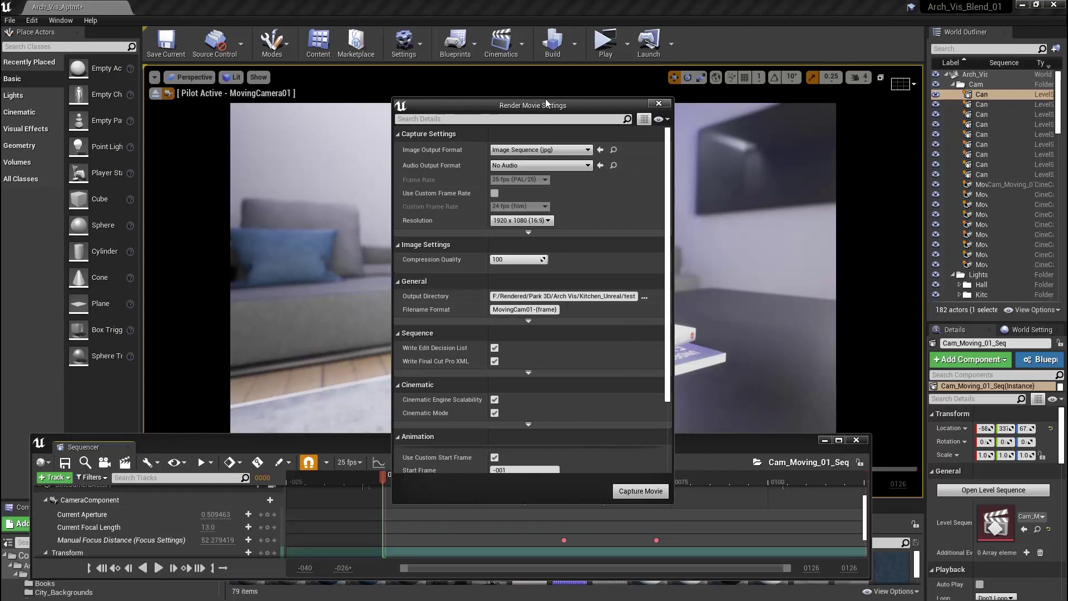
drag(565, 108, 657, 131)
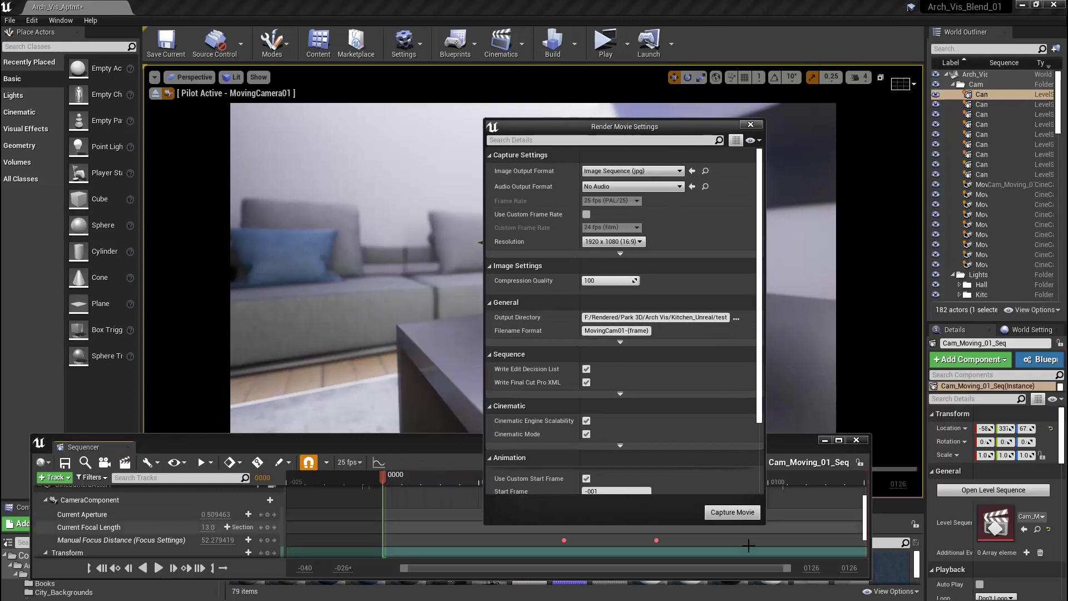
click(733, 512)
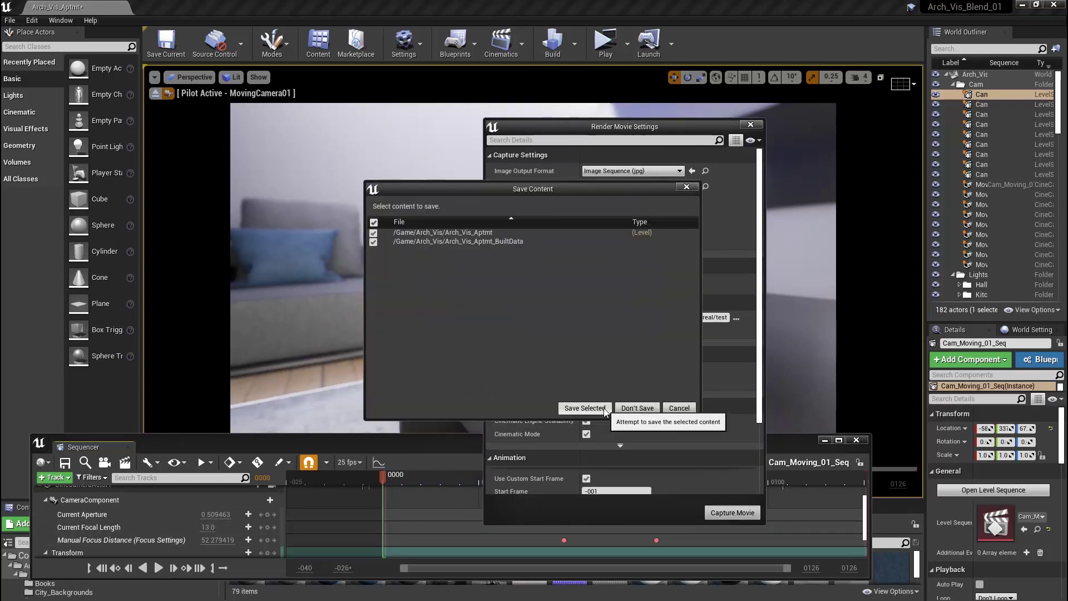
click(584, 407)
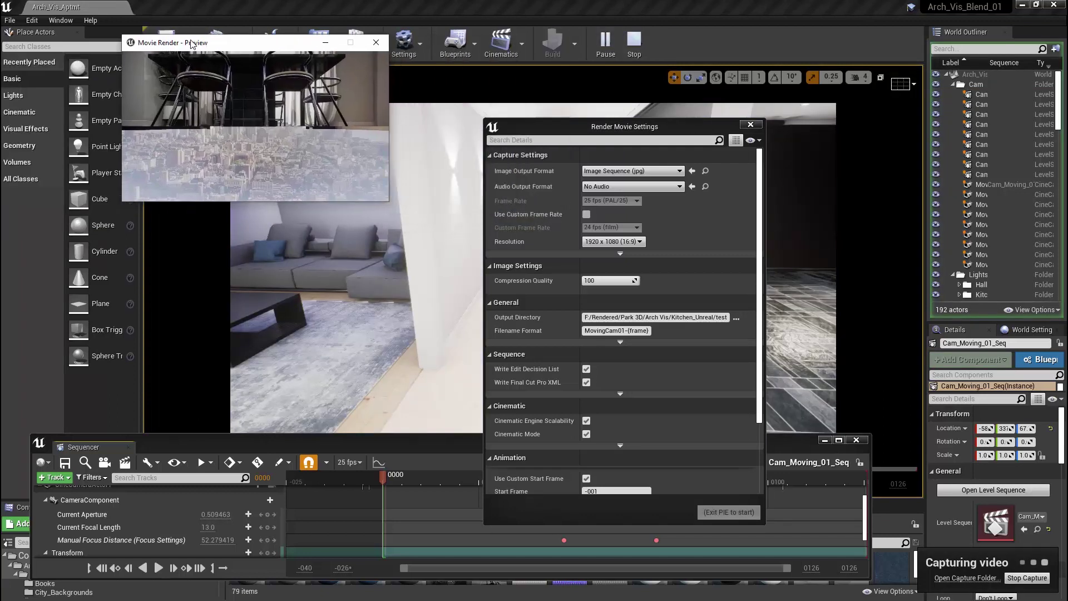
drag(191, 44, 172, 41)
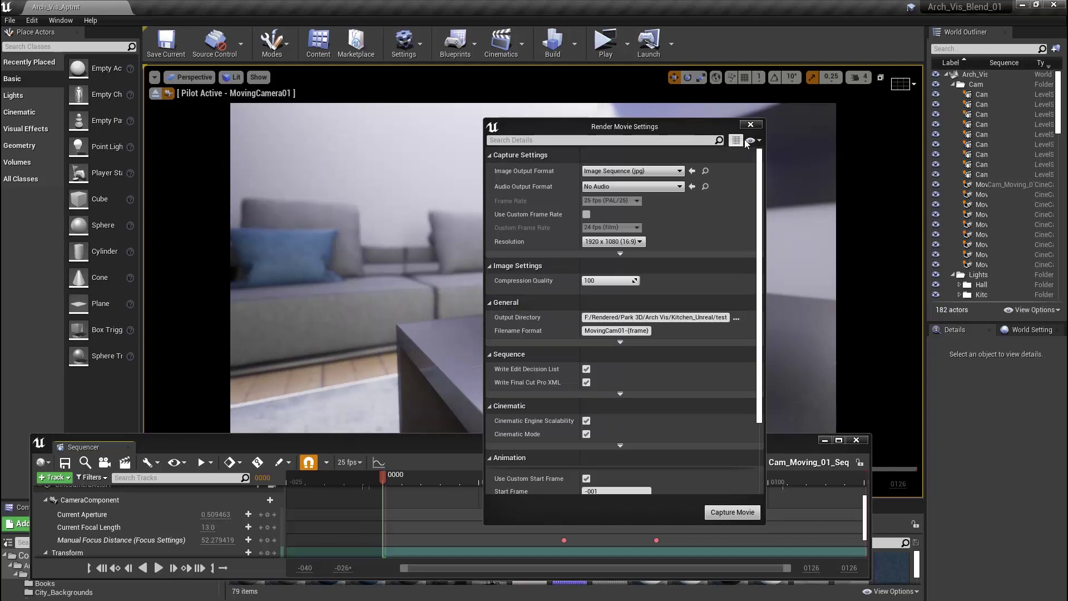
Close Render Movie Settings and Sequencer, and stop looking through the camera
click(750, 125)
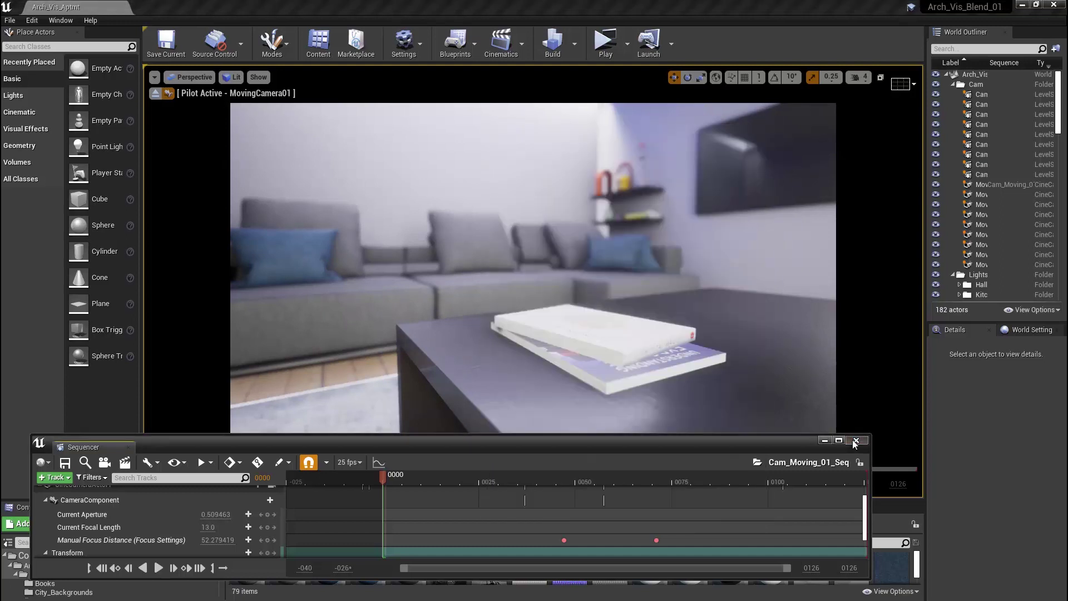
click(856, 440)
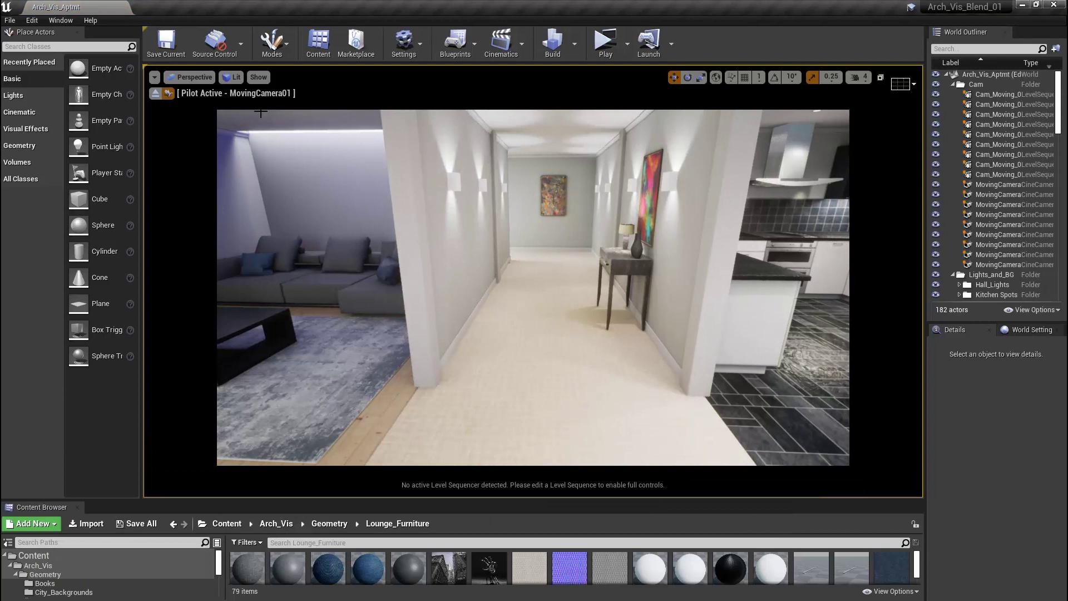
click(189, 77)
click(203, 339)
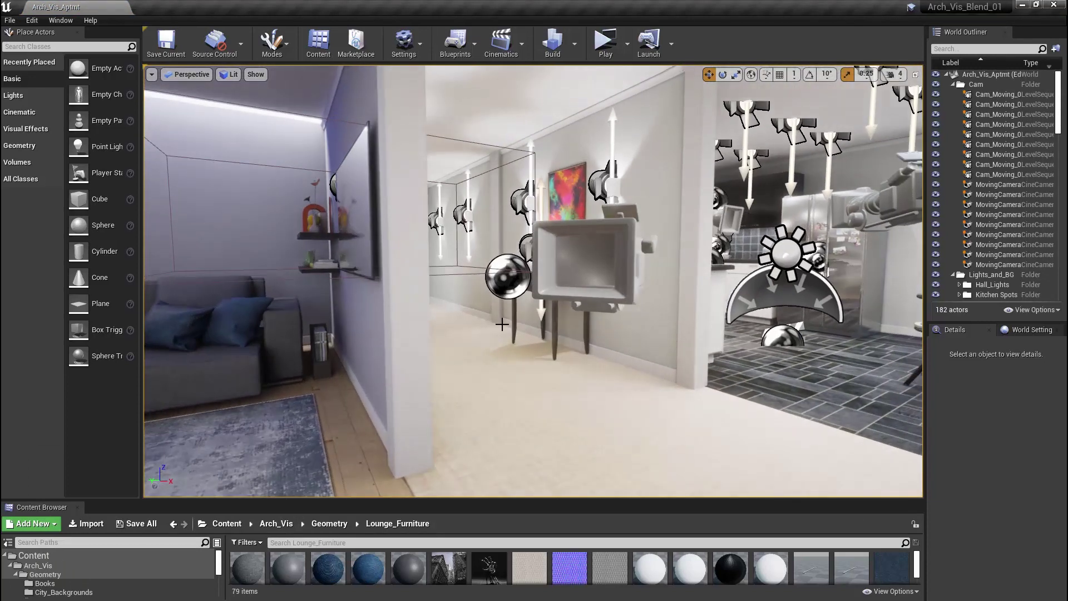
Switch to game view and fly down the hallway into the kitchen, looking toward the lounge
key(g)
right_drag(520, 329, 578, 328)
right_drag(515, 331, 434, 331)
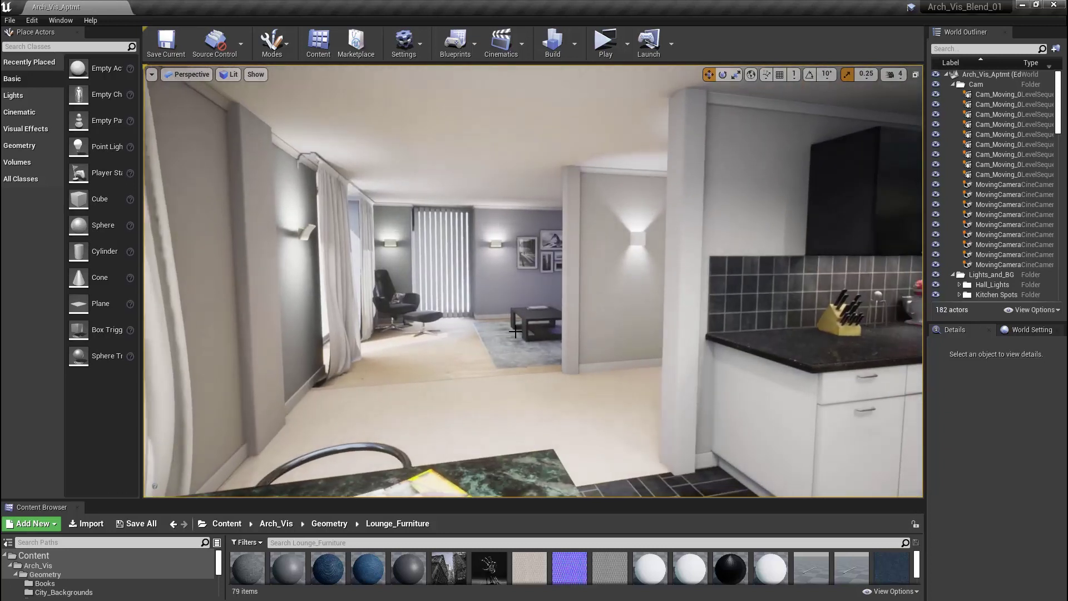